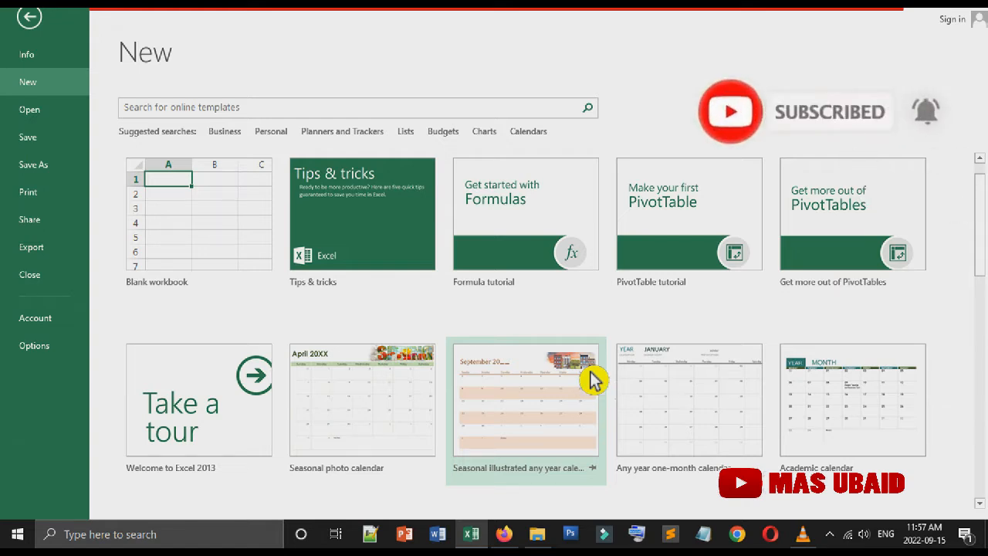
Step: Browse the available workbook templates and create a new blank workbook
scroll(659, 233, down, 1)
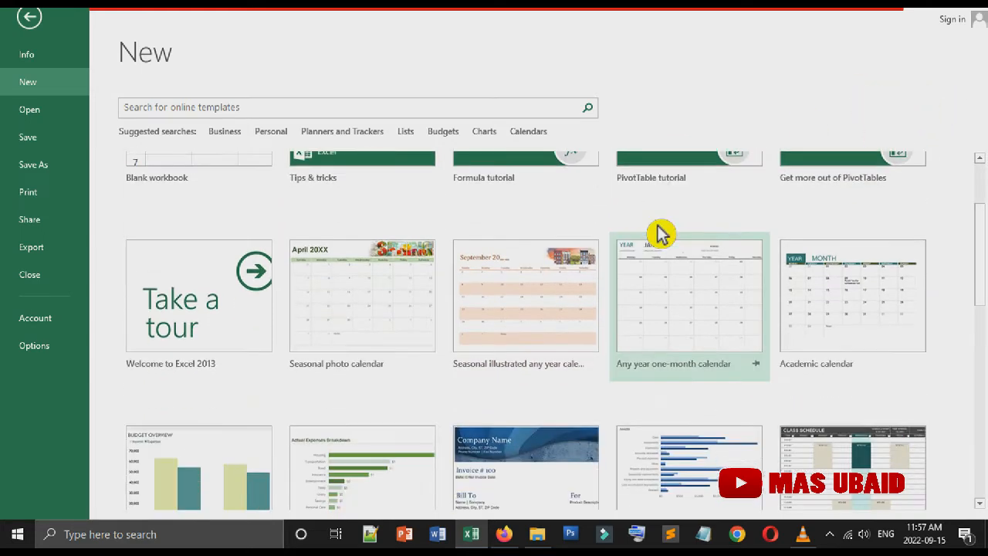
scroll(660, 233, down, 1)
scroll(660, 231, up, 2)
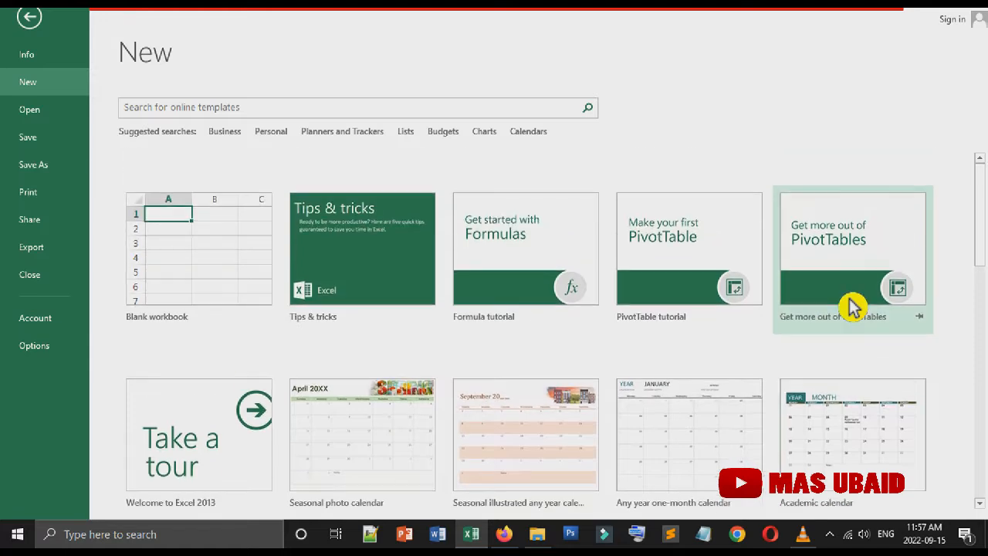
scroll(556, 330, down, 5)
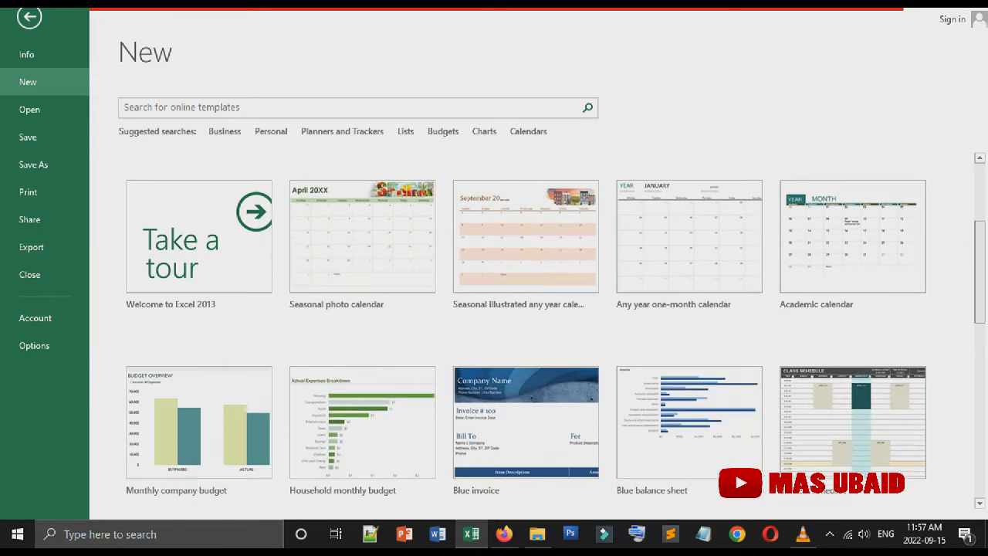
scroll(556, 330, down, 3)
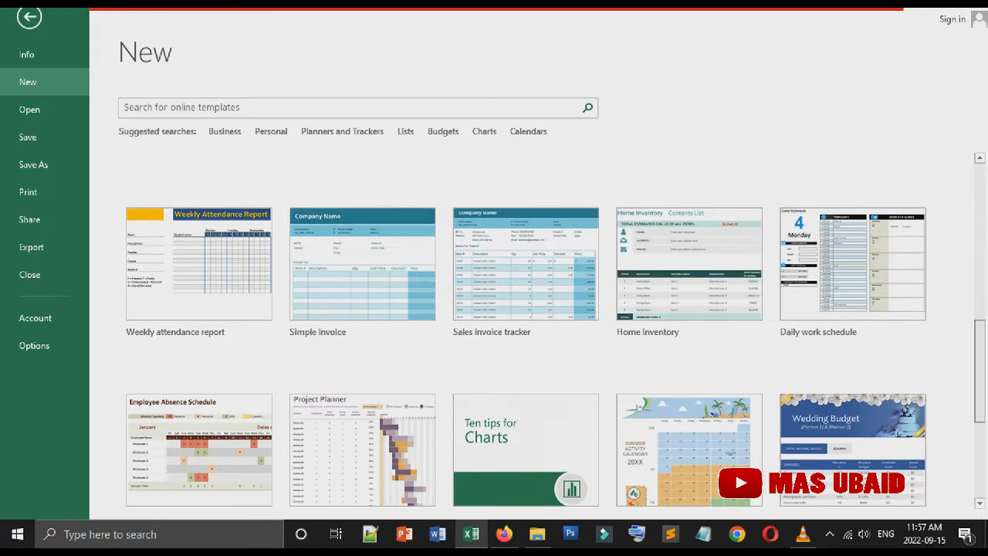
scroll(556, 330, up, 7)
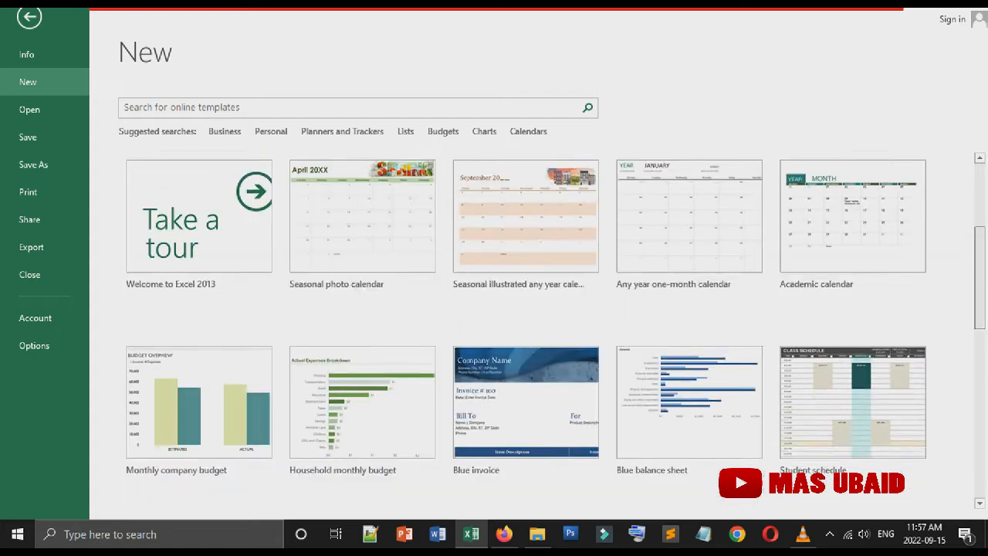
scroll(260, 269, up, 2)
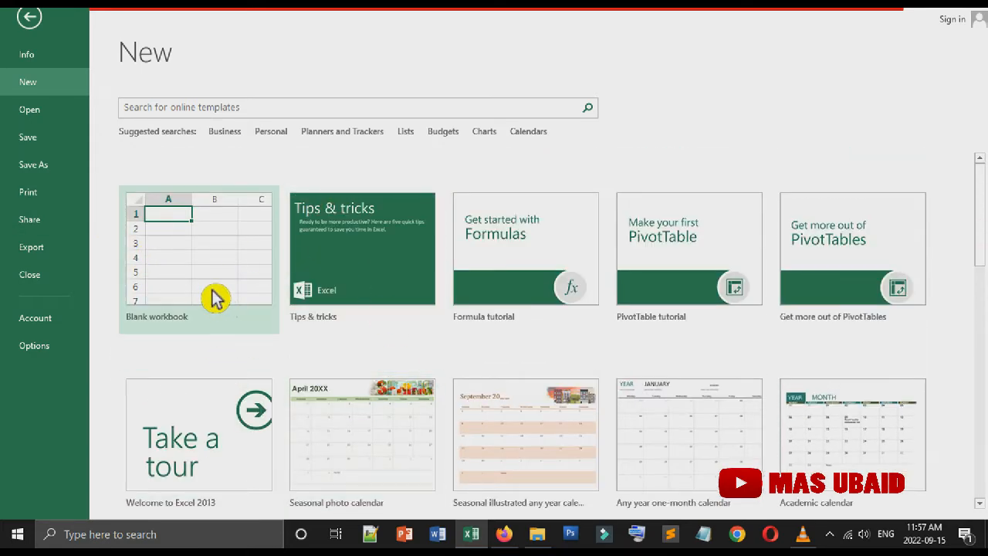
click(221, 291)
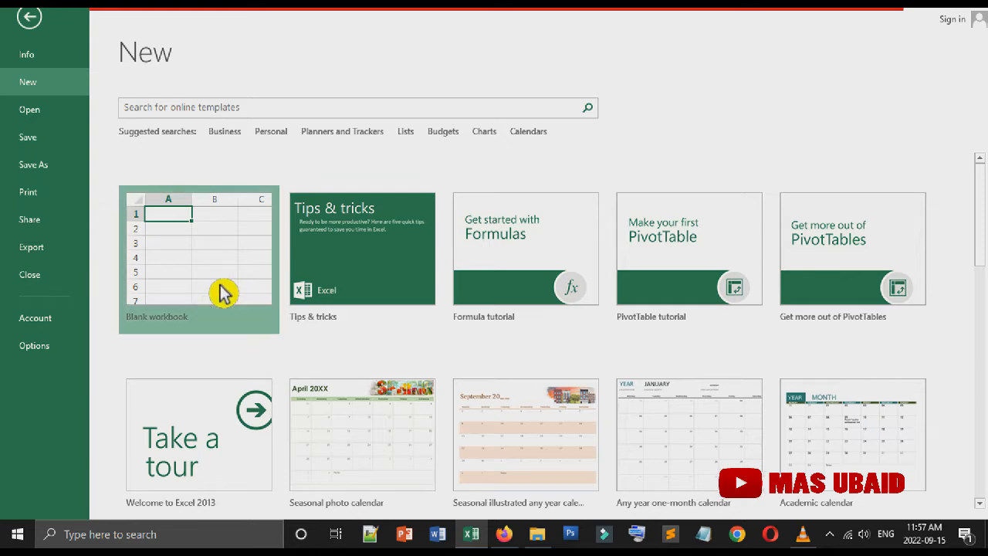
Step: Select several individual cells across the empty sheet, ending on cell A2
click(283, 290)
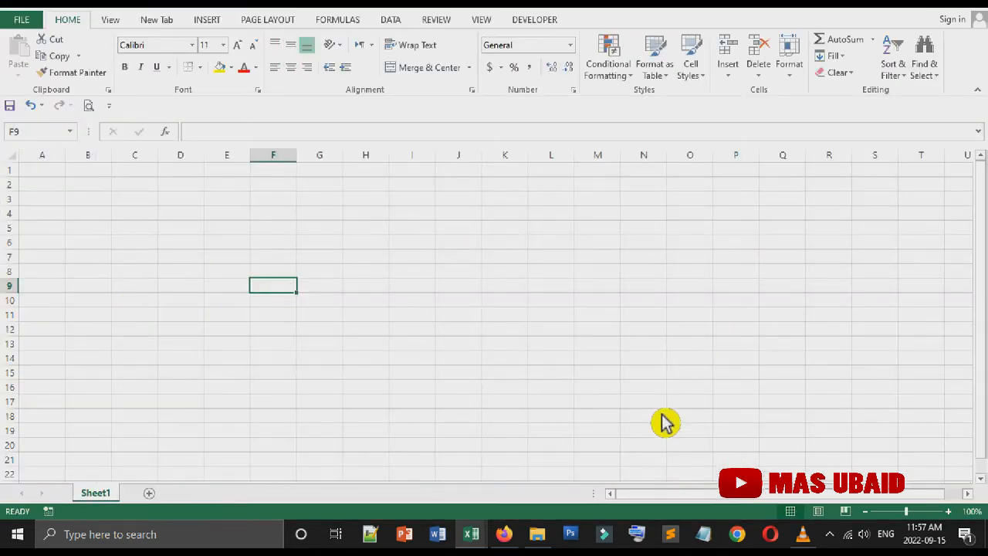
click(365, 330)
click(90, 226)
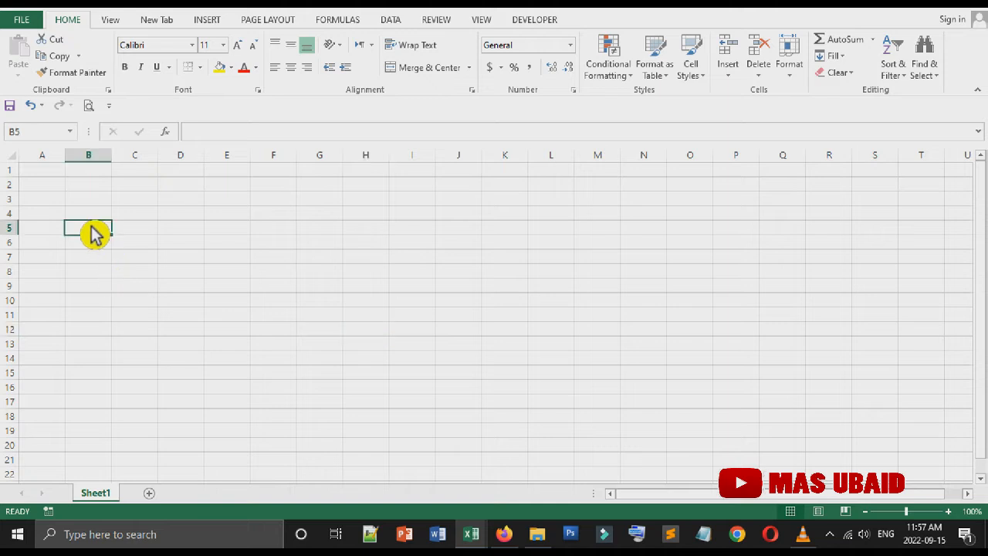
click(62, 187)
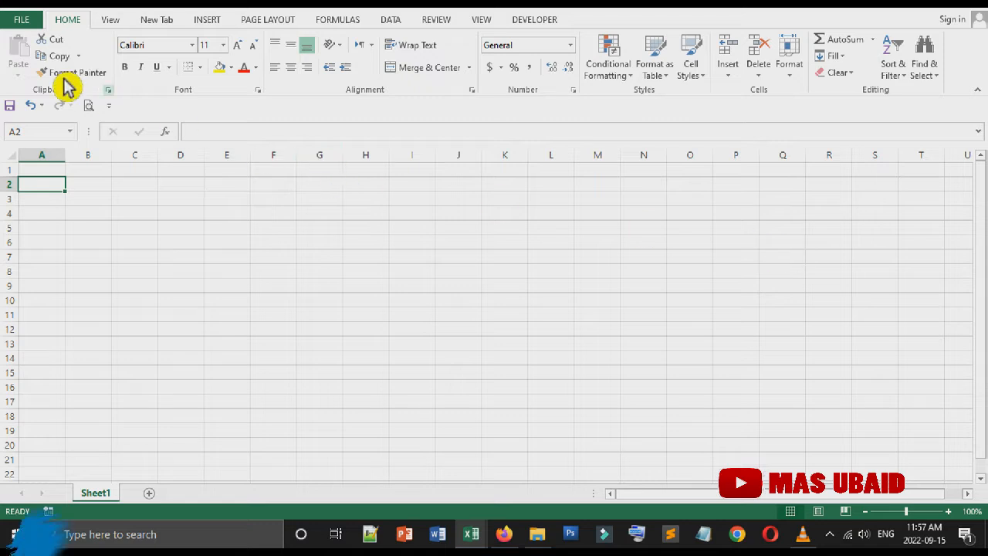
Step: Examine the list of recently opened workbooks and return to the empty sheet
click(27, 22)
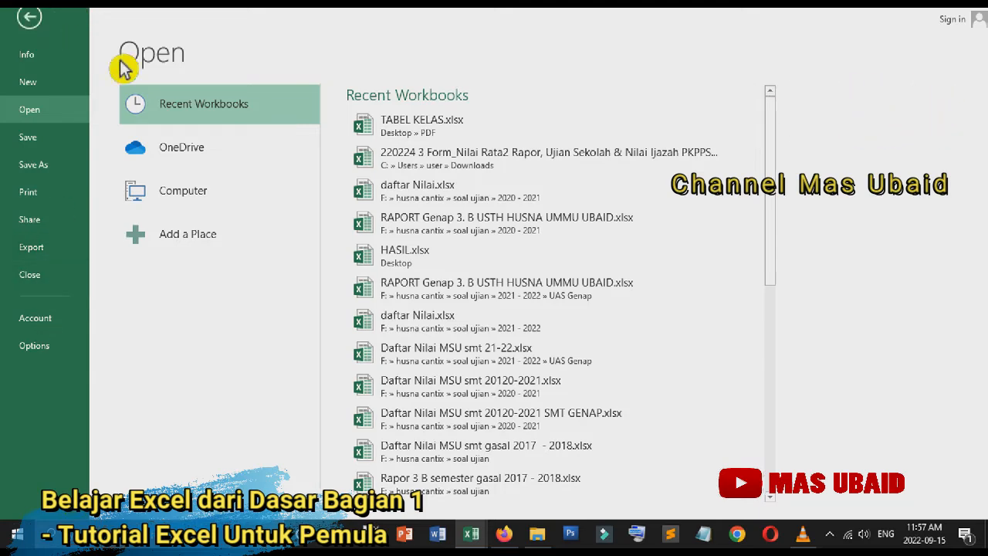
scroll(525, 183, down, 5)
scroll(523, 184, up, 5)
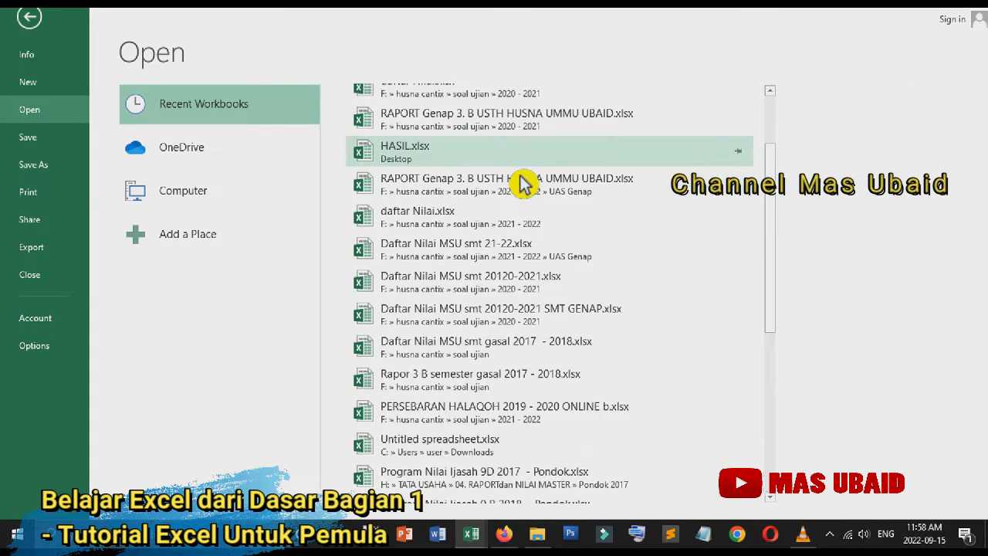
scroll(567, 319, down, 6)
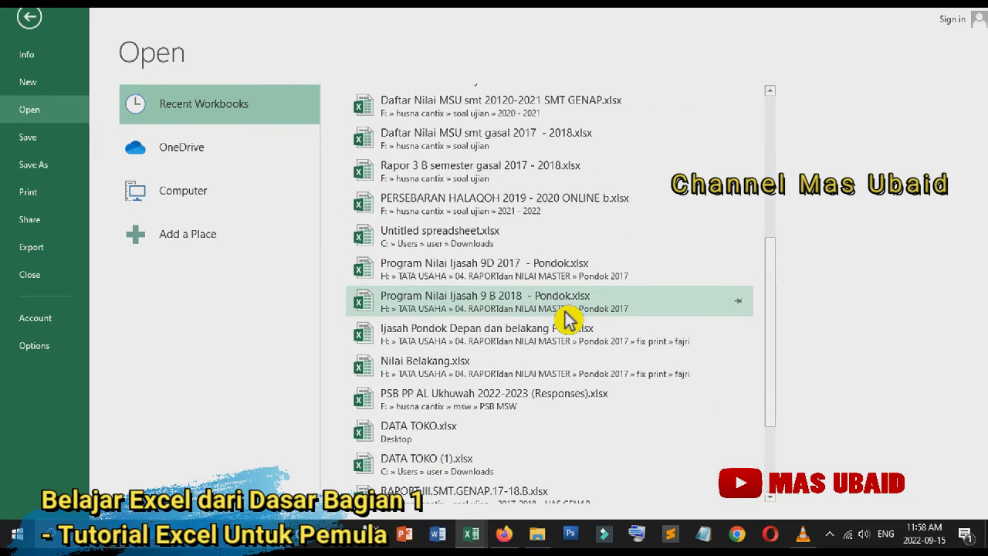
scroll(567, 320, up, 6)
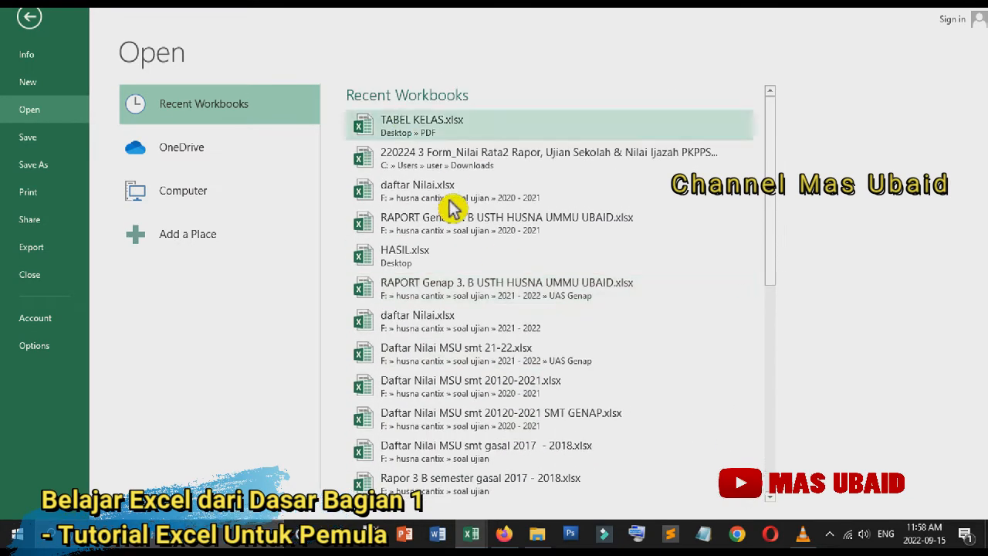
click(31, 19)
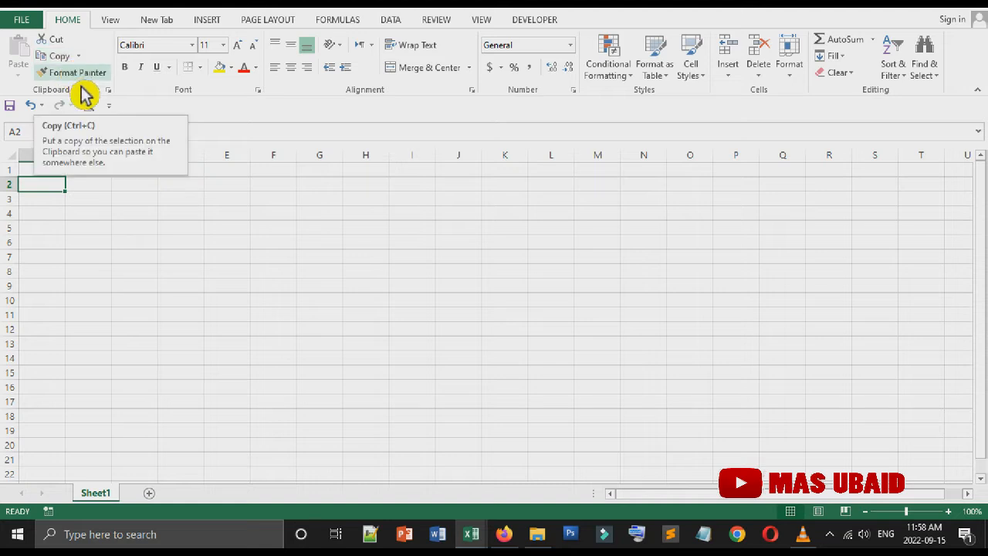
Step: Examine the available fonts, font sizes and font colours without changing cell A2's formatting
click(192, 45)
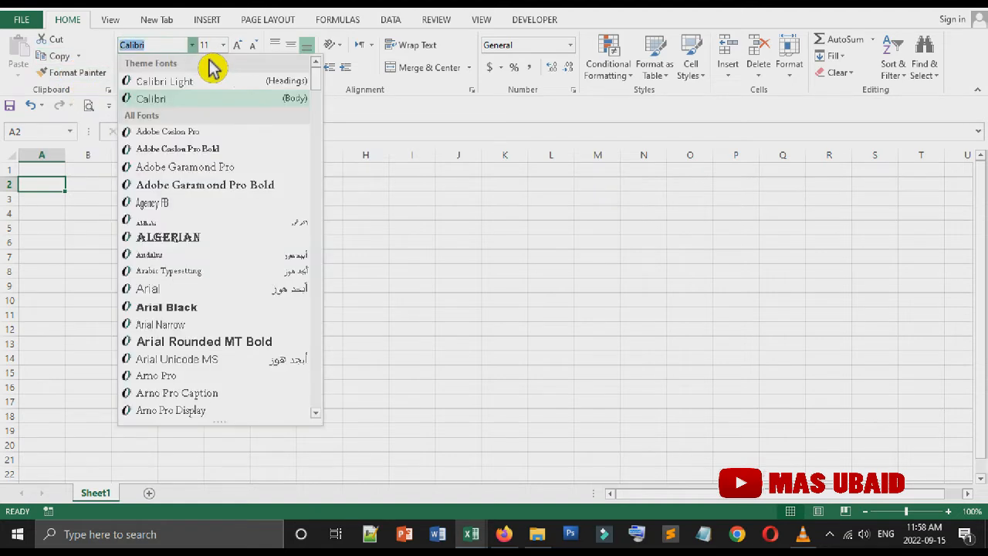
click(192, 46)
click(222, 44)
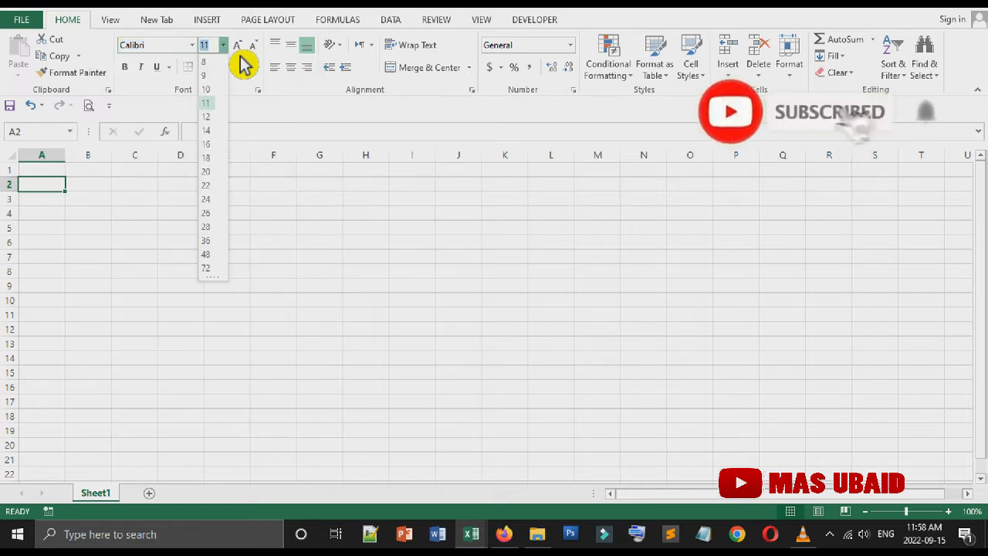
click(262, 92)
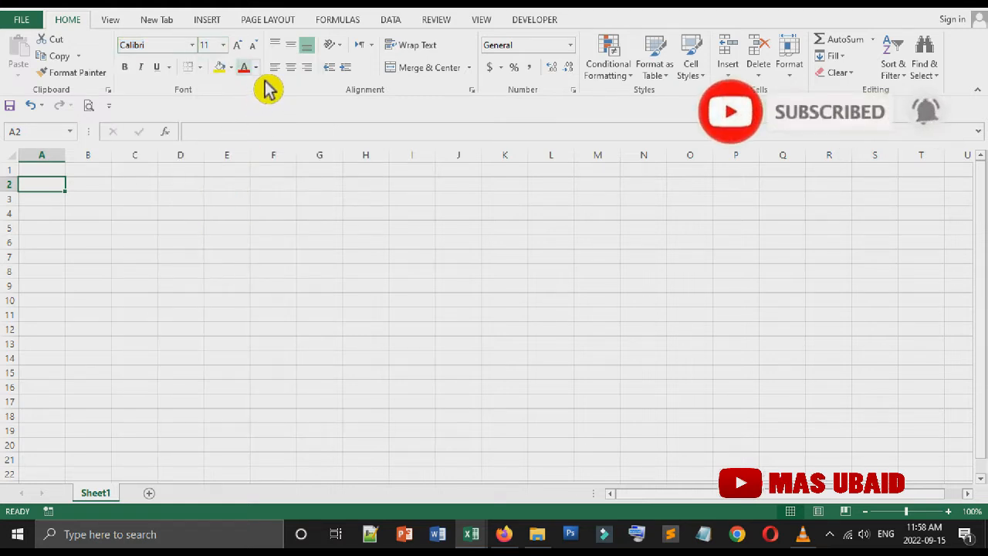
click(255, 68)
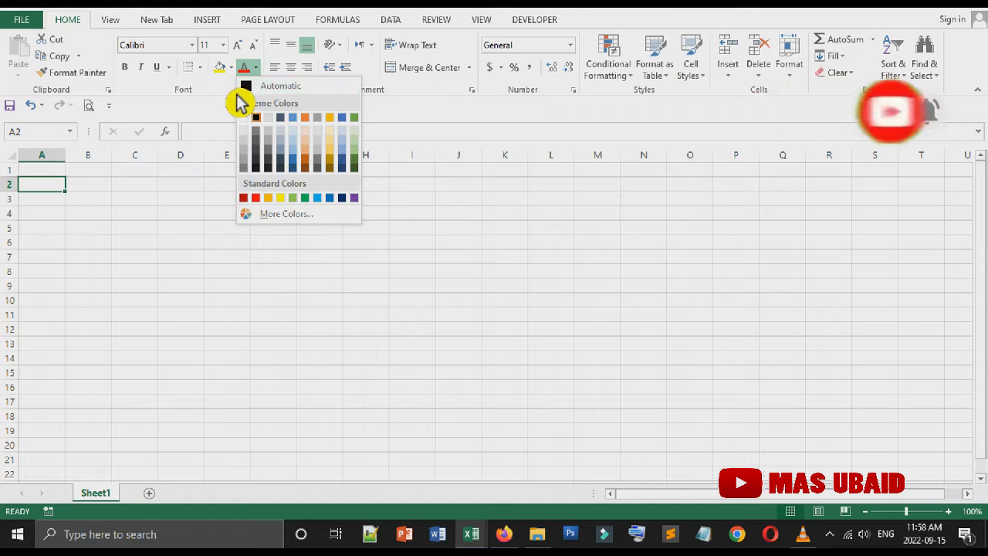
click(234, 106)
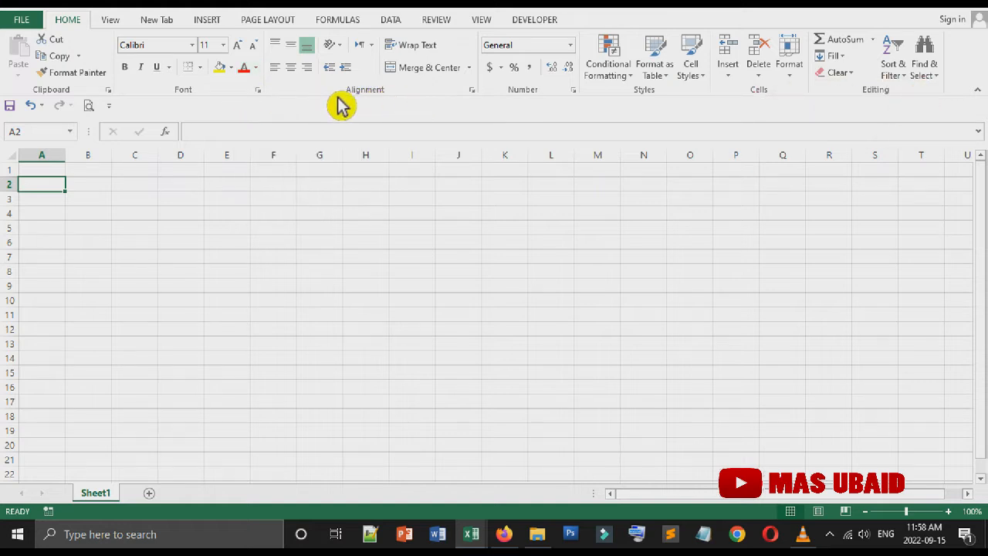
Step: Align the content of cell A2 to the top and left
click(306, 52)
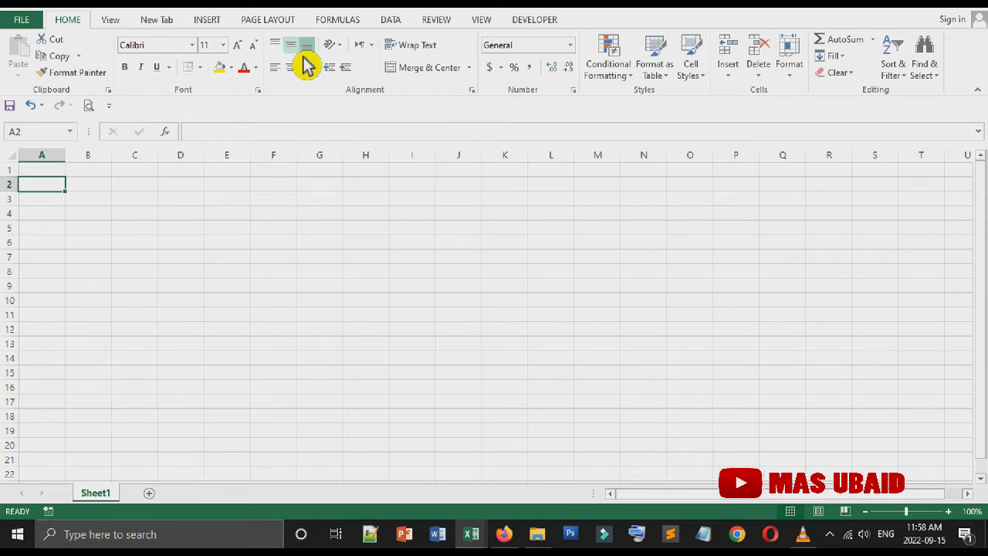
click(276, 47)
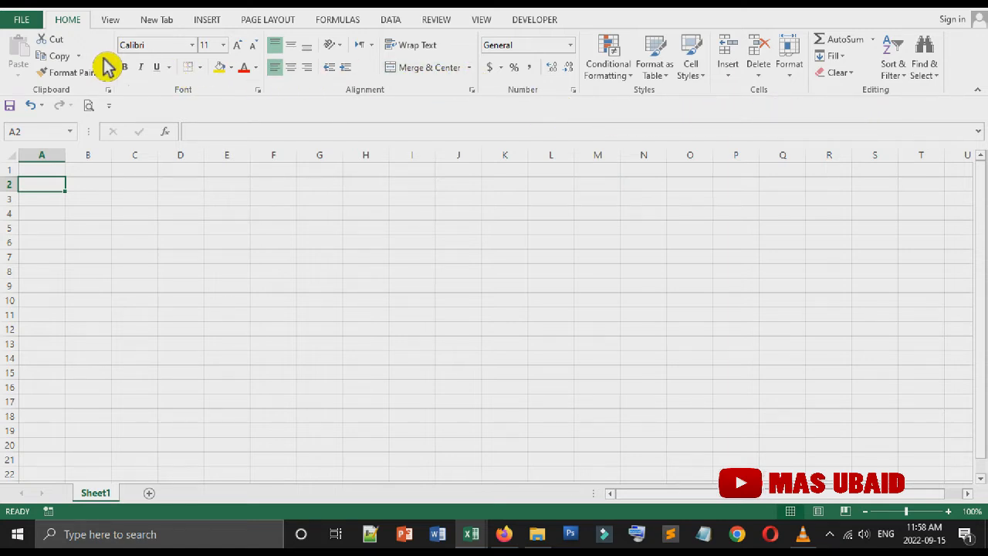
Step: Show the sheet in Page Break Preview and Page Layout view, and return it to Normal view
click(120, 27)
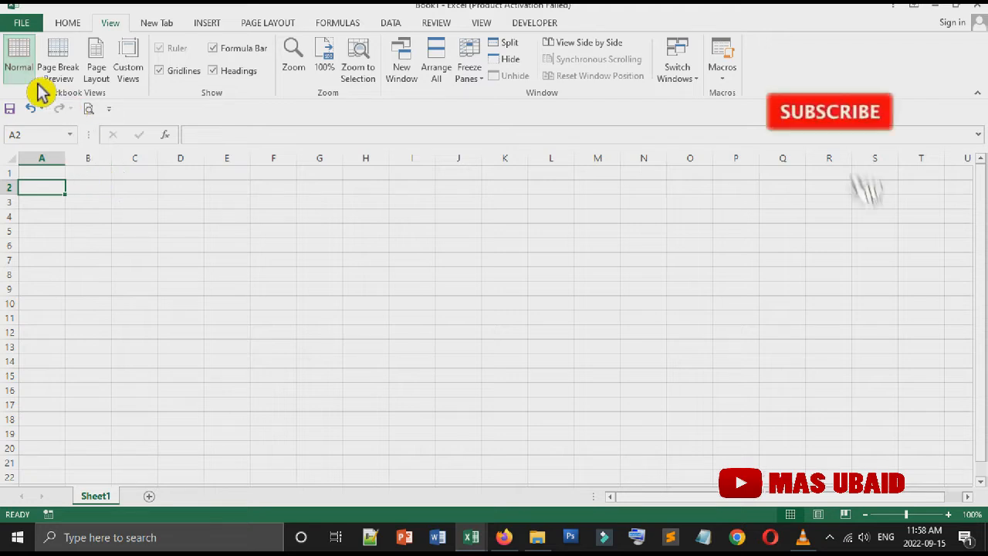
click(75, 77)
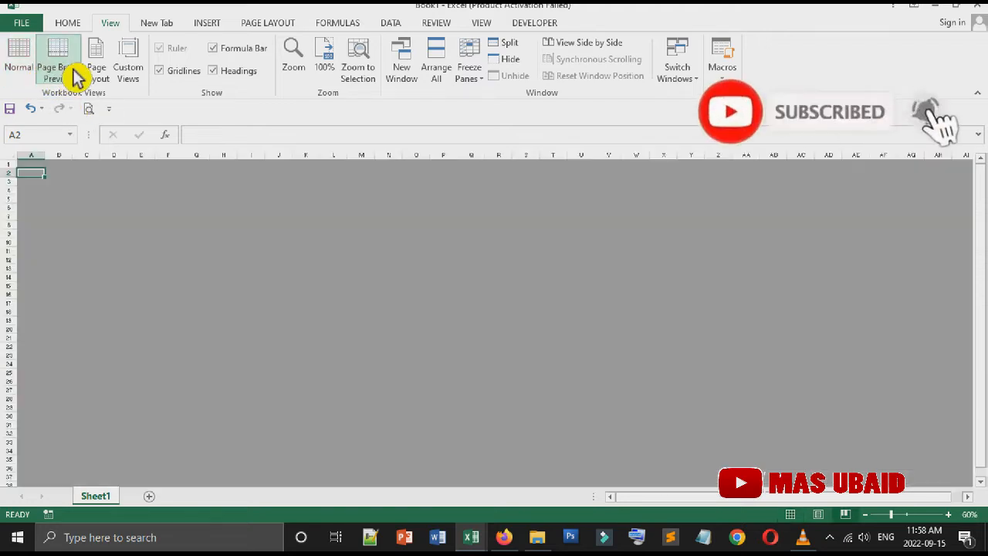
click(110, 76)
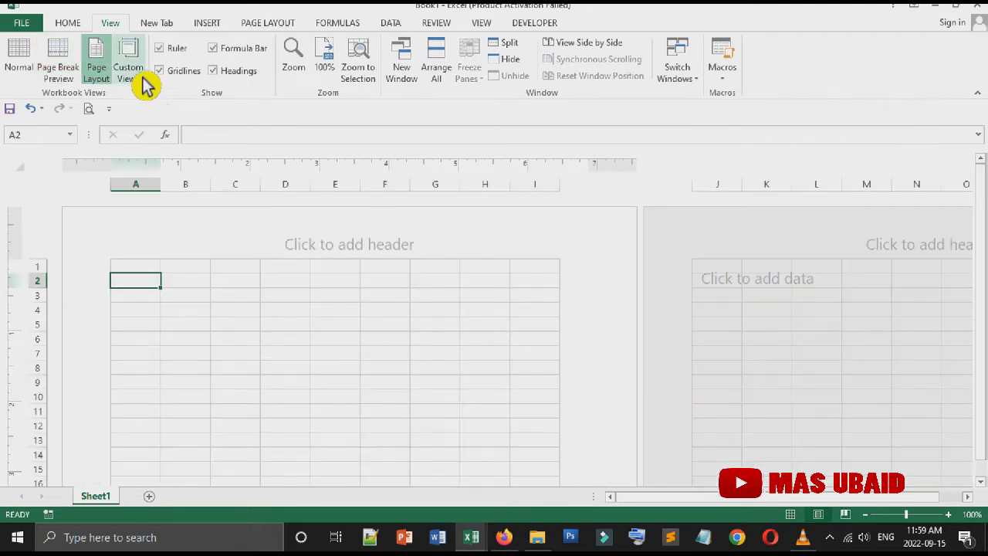
click(31, 68)
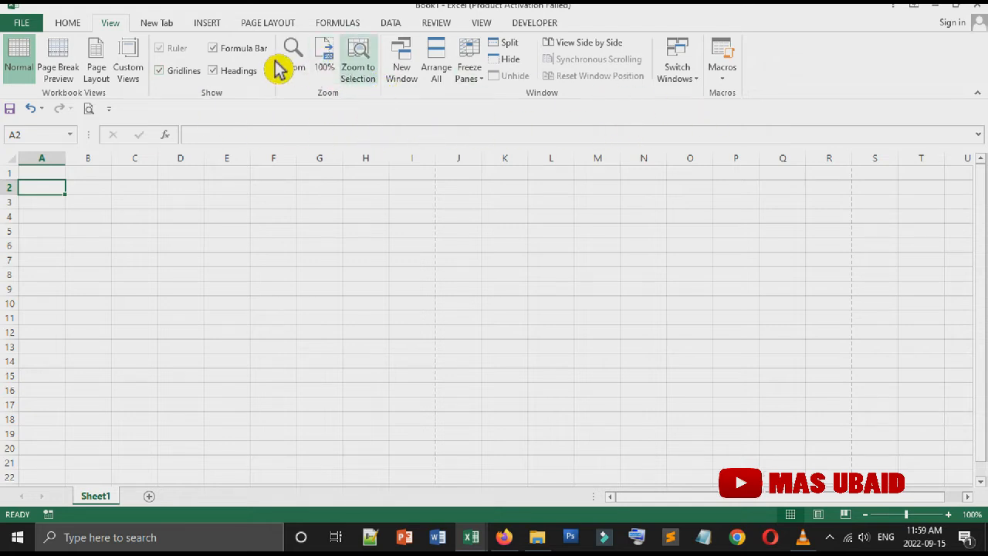
Step: Try to open the full set of chart types for the empty cell A2
click(208, 25)
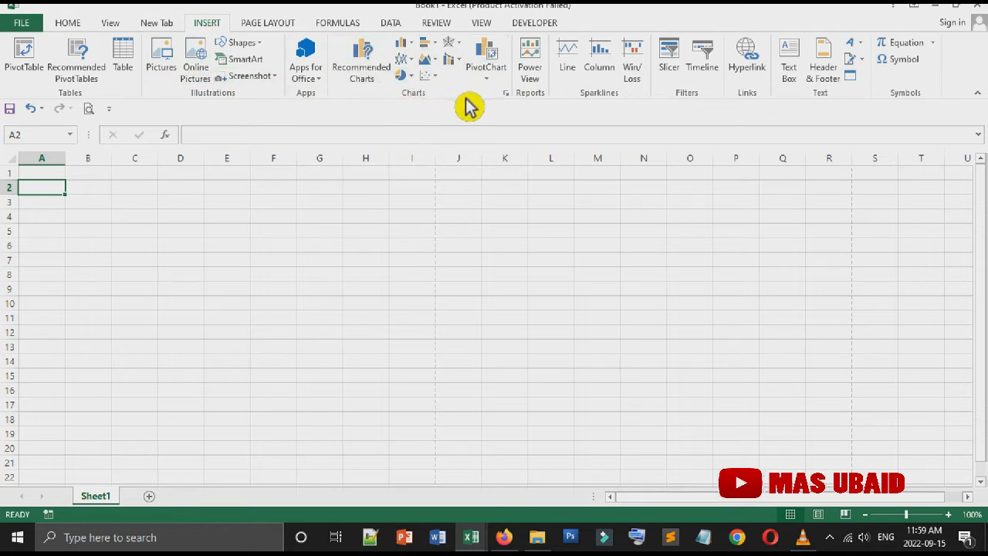
click(507, 93)
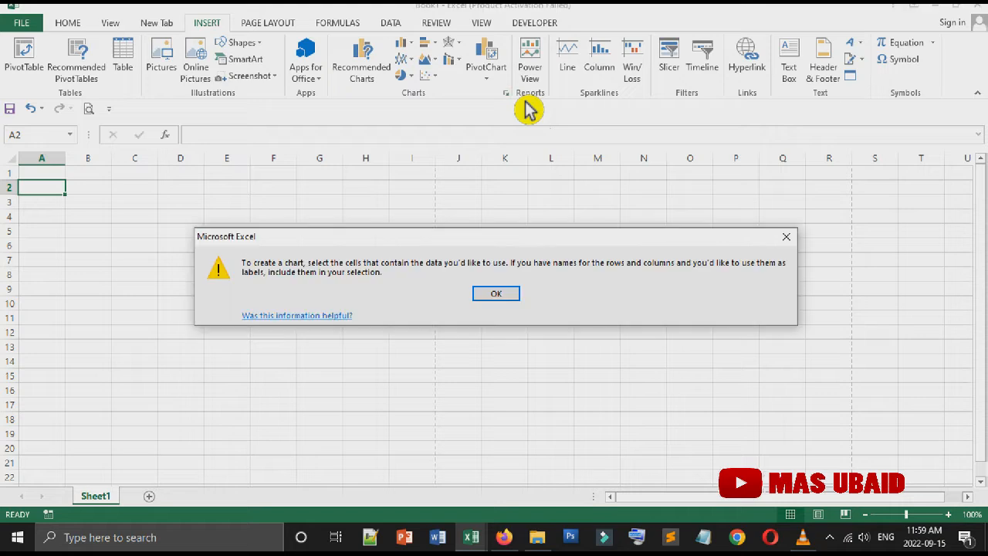
click(502, 296)
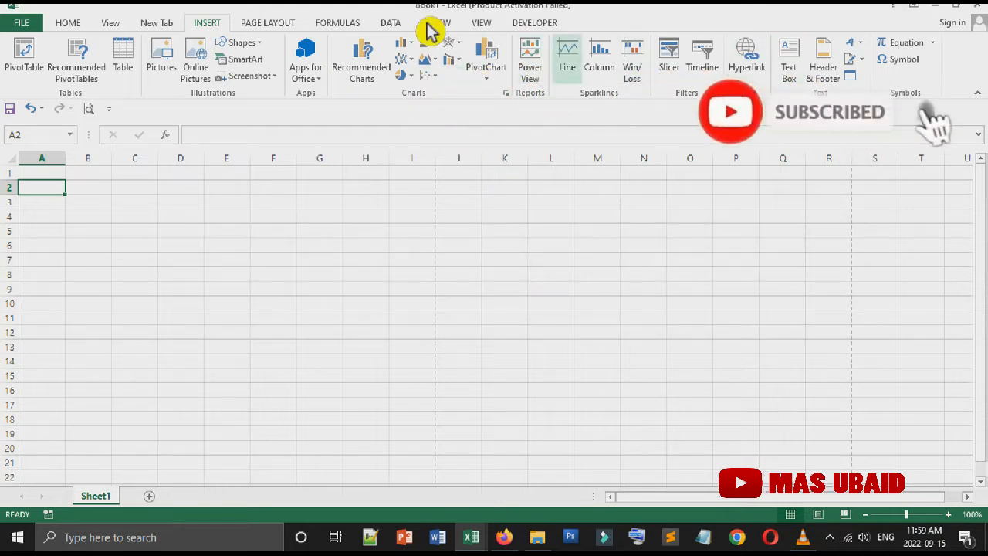
Step: Examine the sheet's paper size, orientation and margin options without changing the page setup
click(287, 31)
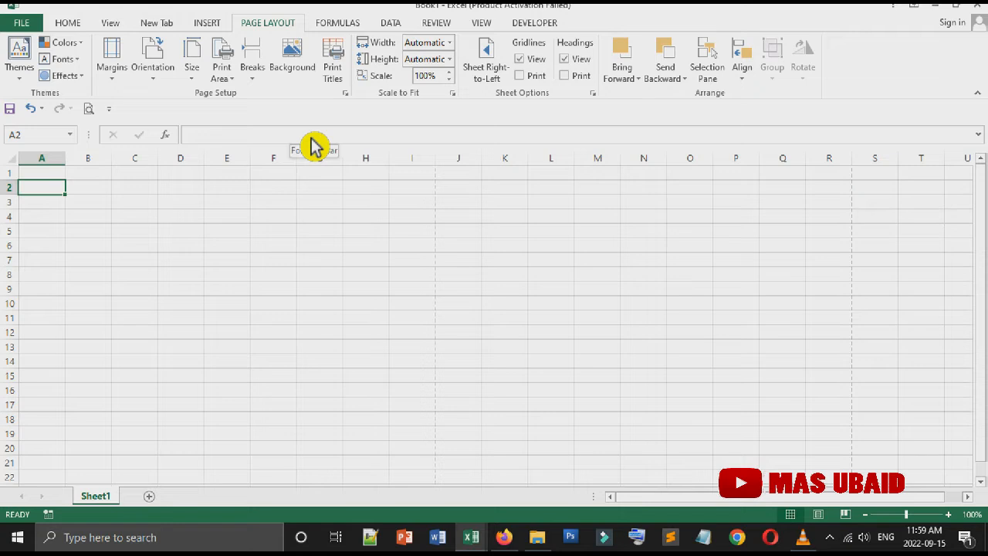
click(202, 75)
scroll(271, 304, down, 2)
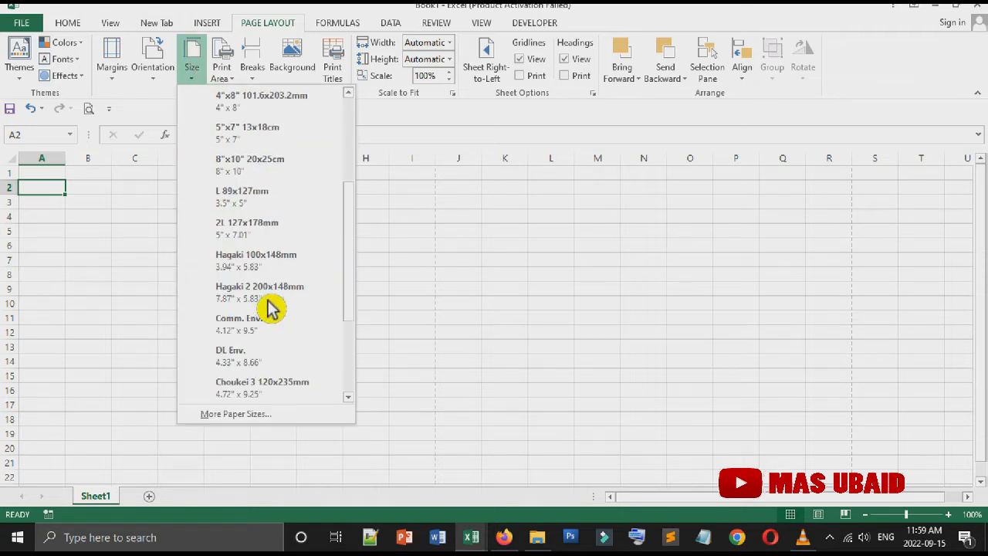
scroll(255, 251, up, 2)
click(157, 81)
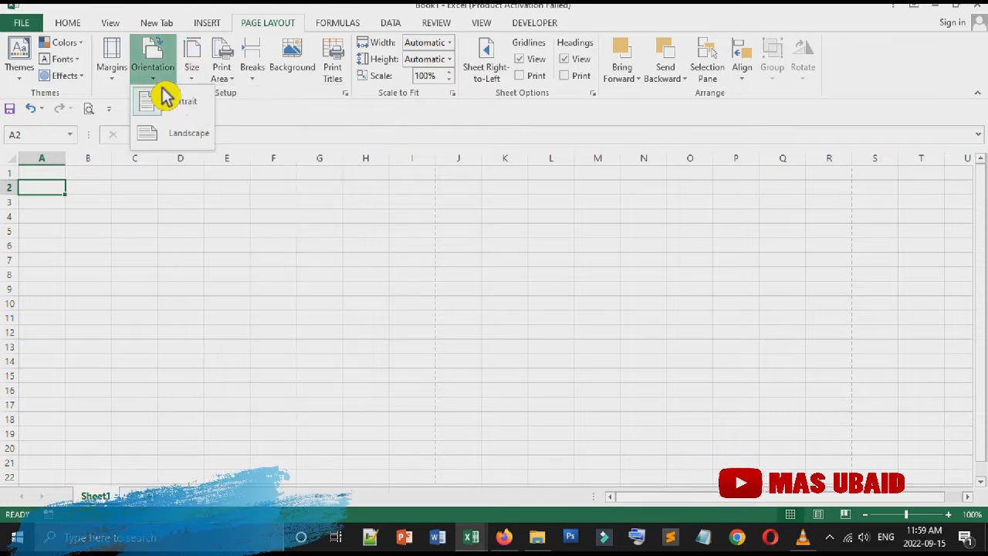
click(125, 85)
click(125, 85)
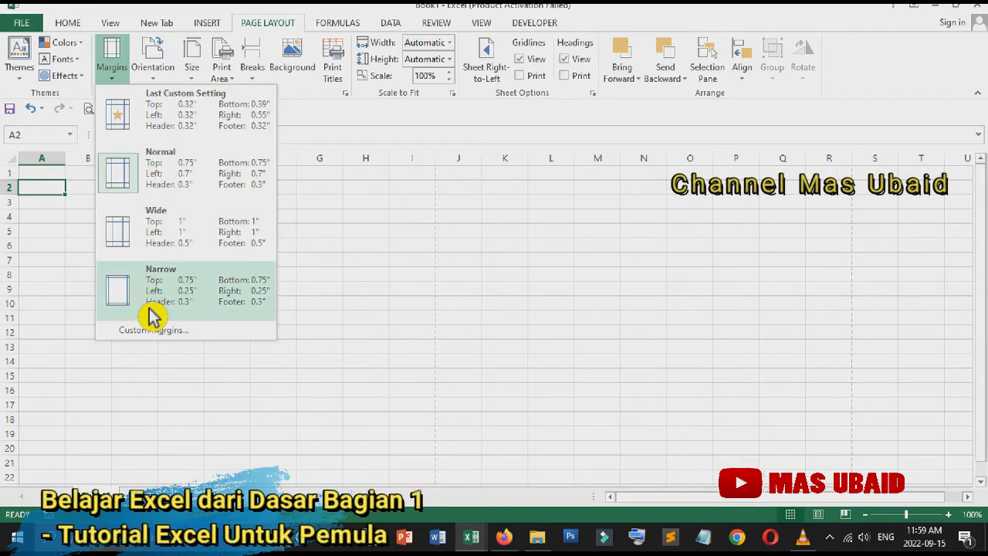
click(320, 103)
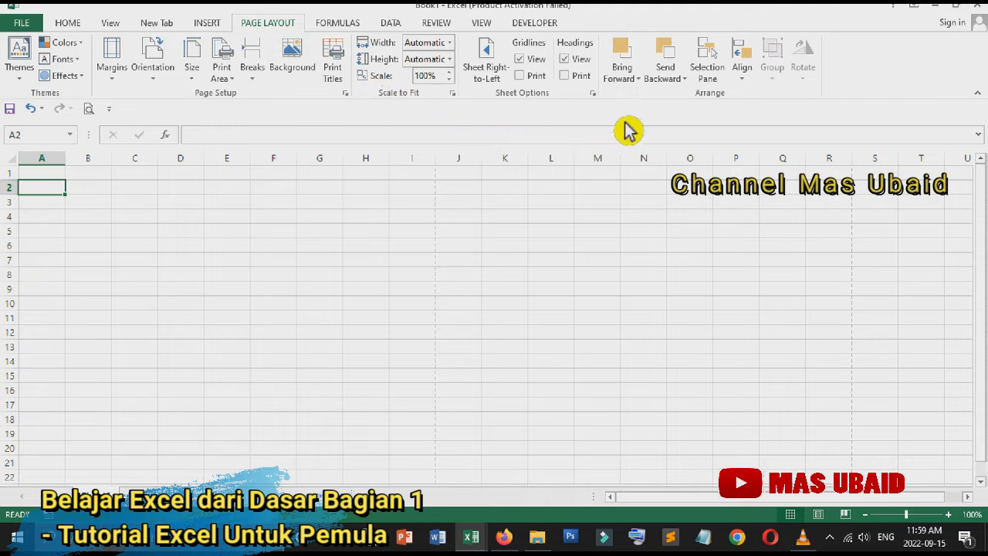
Step: Look through the formula, data, review, view and developer commands, and return to the home commands
click(357, 25)
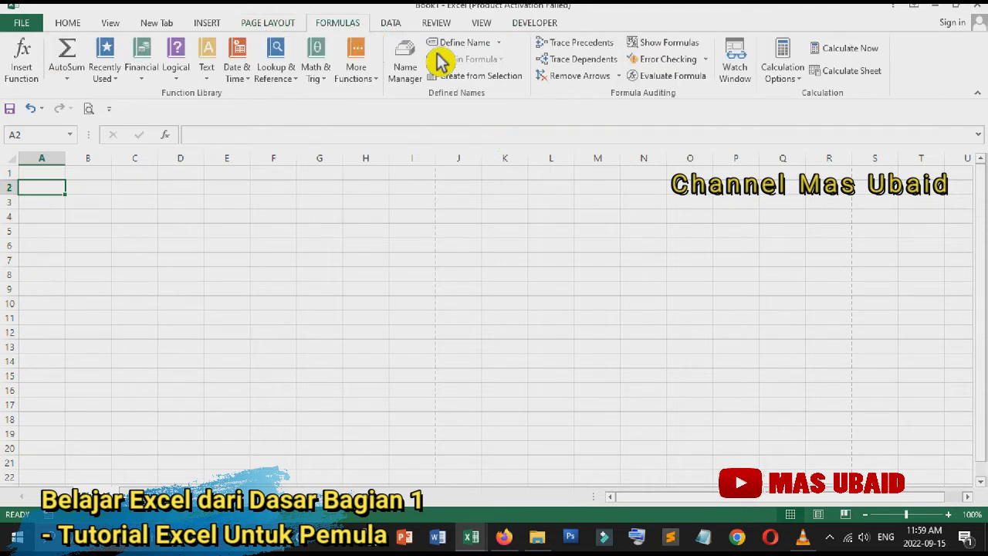
click(403, 25)
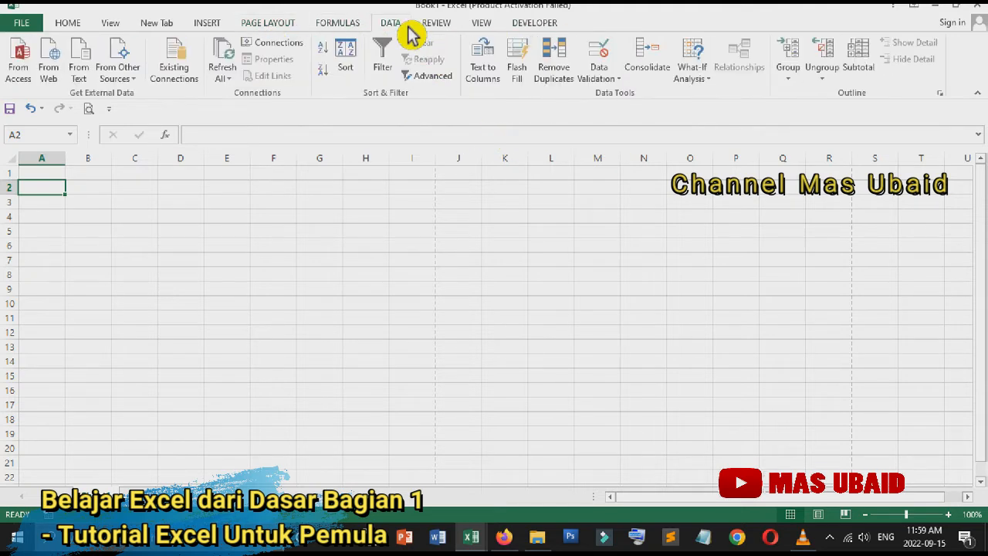
click(454, 27)
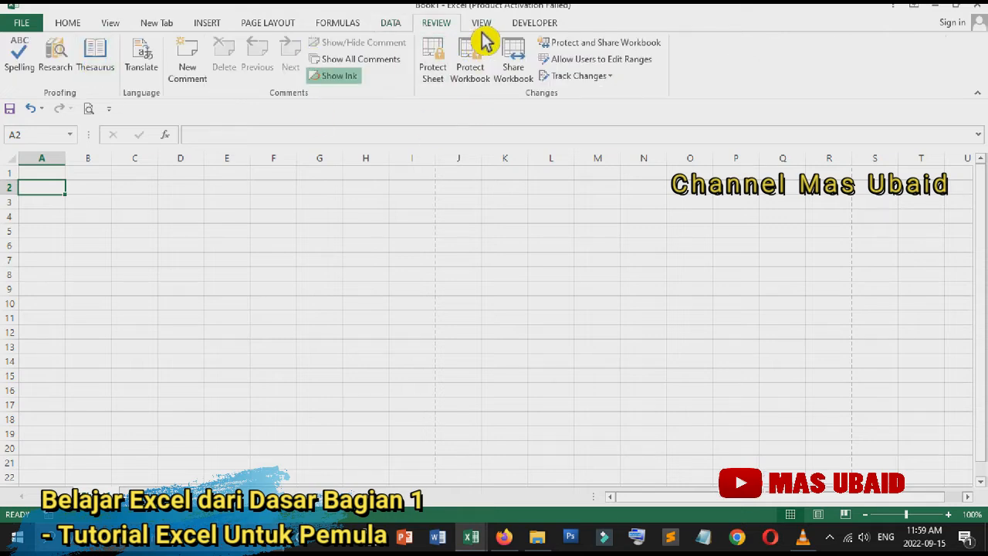
click(481, 23)
click(536, 23)
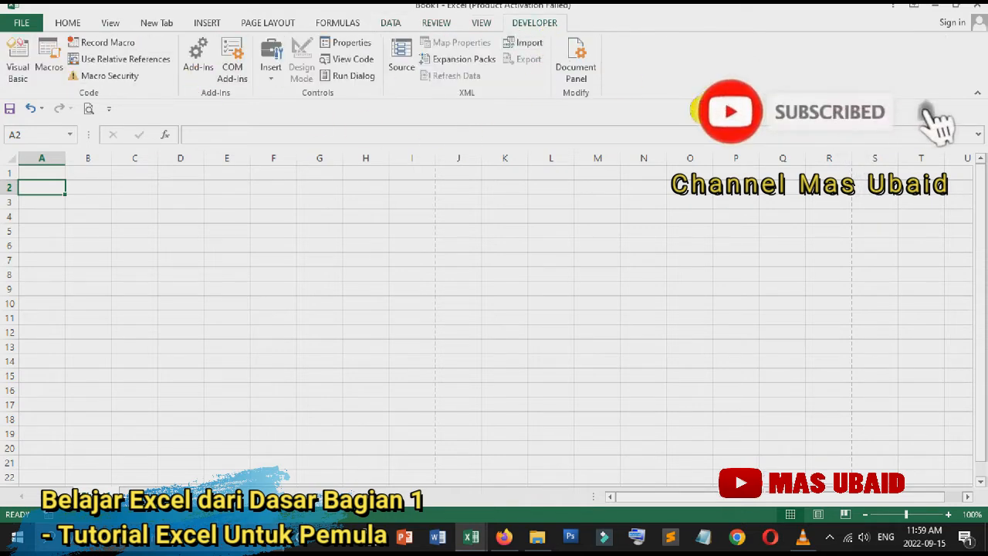
click(74, 26)
Step: Add a second worksheet to the workbook and select cell A3 on it
click(338, 276)
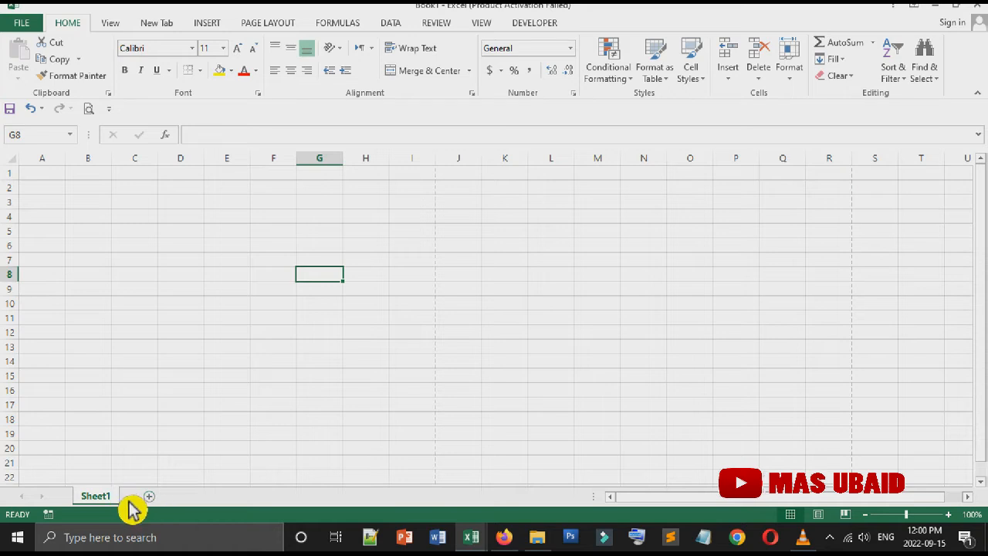
click(164, 506)
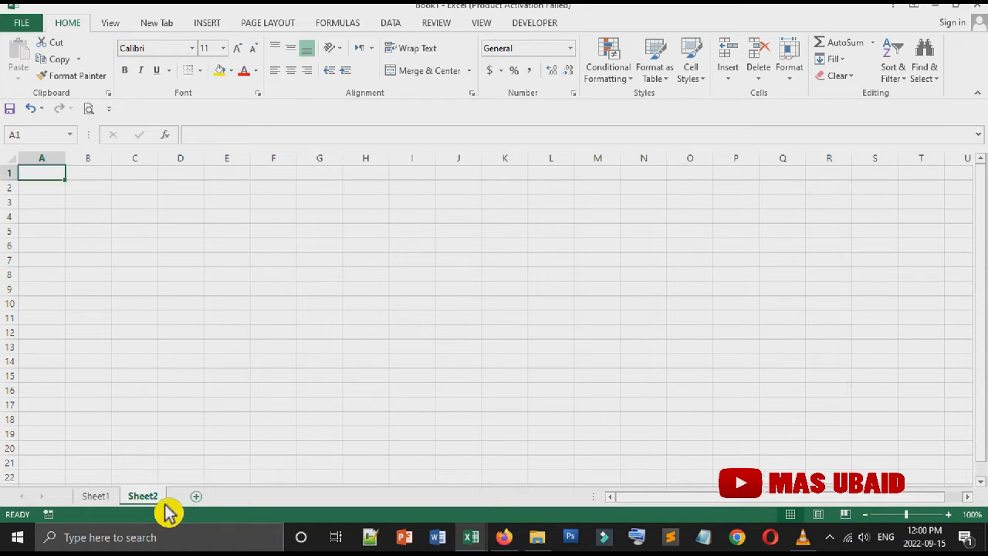
click(54, 204)
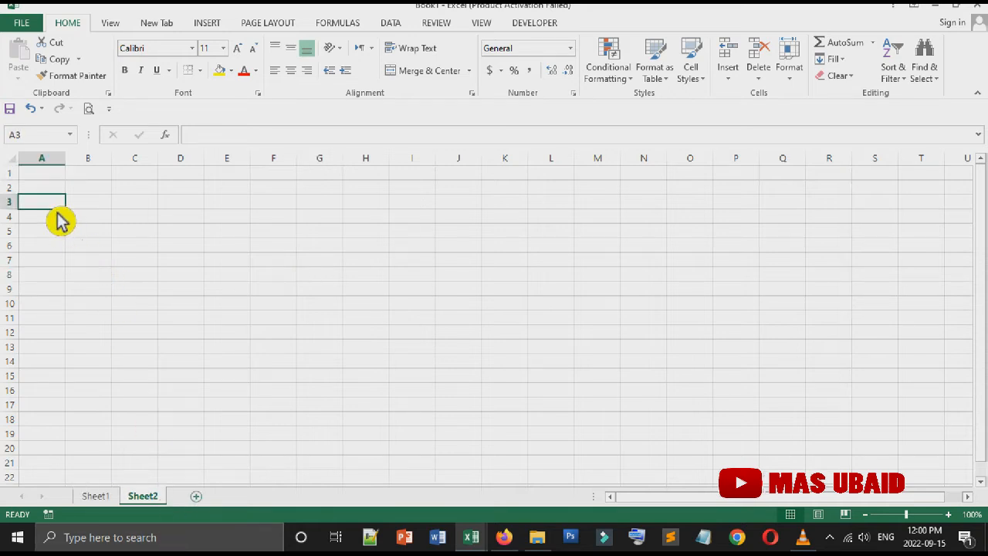
Step: Rename Sheet1 as Lembar Lama and Sheet2 as Lembar Baru
click(95, 497)
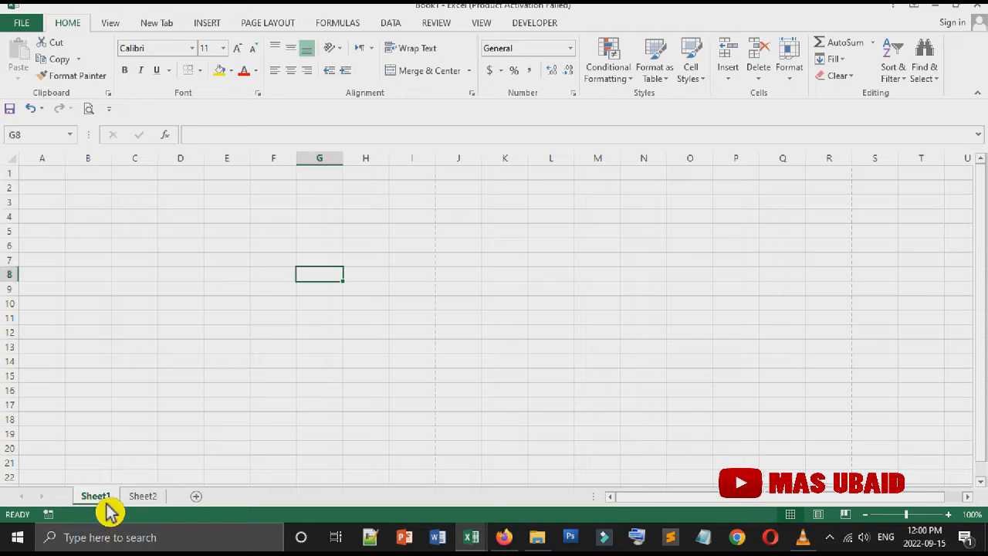
double_click(112, 502)
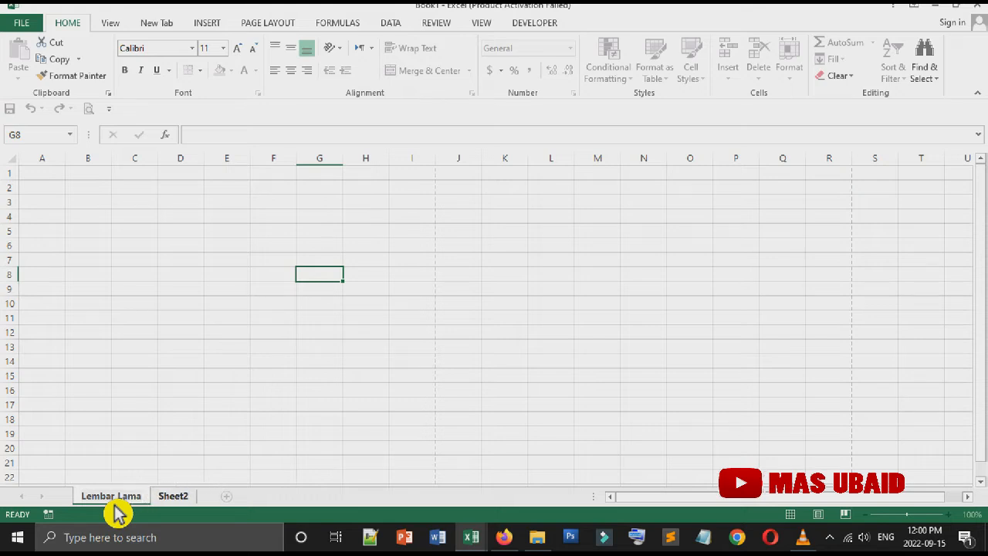
click(179, 500)
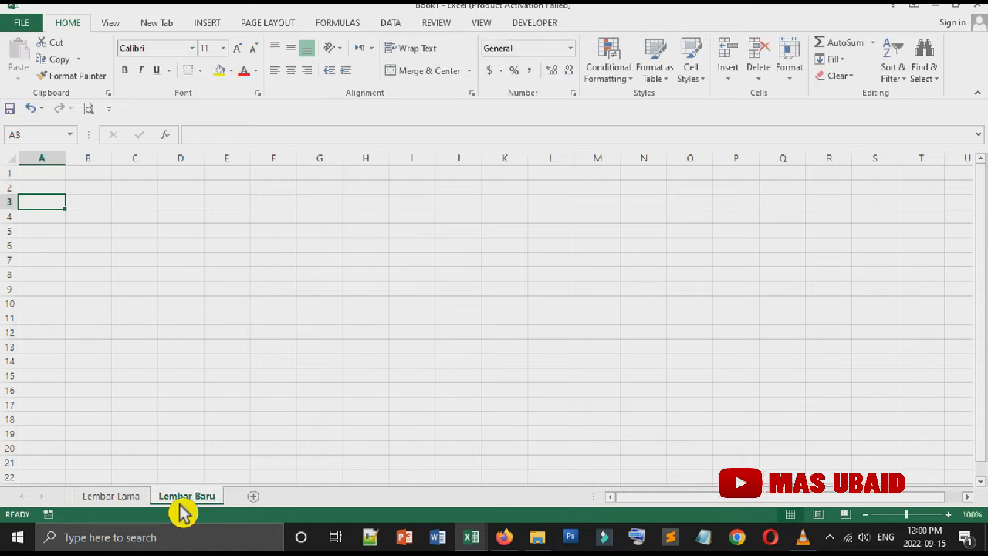
Step: Switch back and forth between the Lembar Lama and Lembar Baru sheets, finishing on Lembar Lama
click(145, 501)
click(192, 501)
click(145, 501)
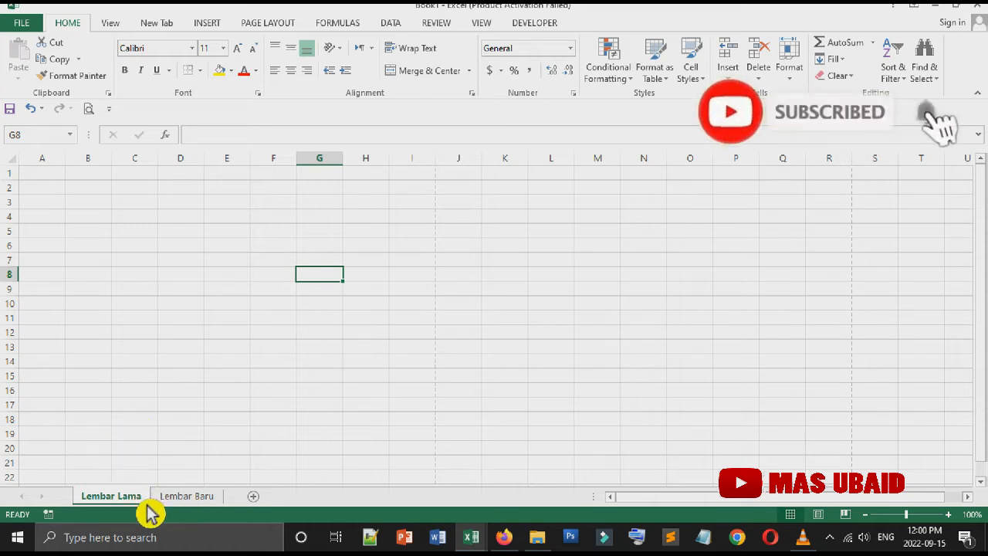
click(179, 498)
click(112, 496)
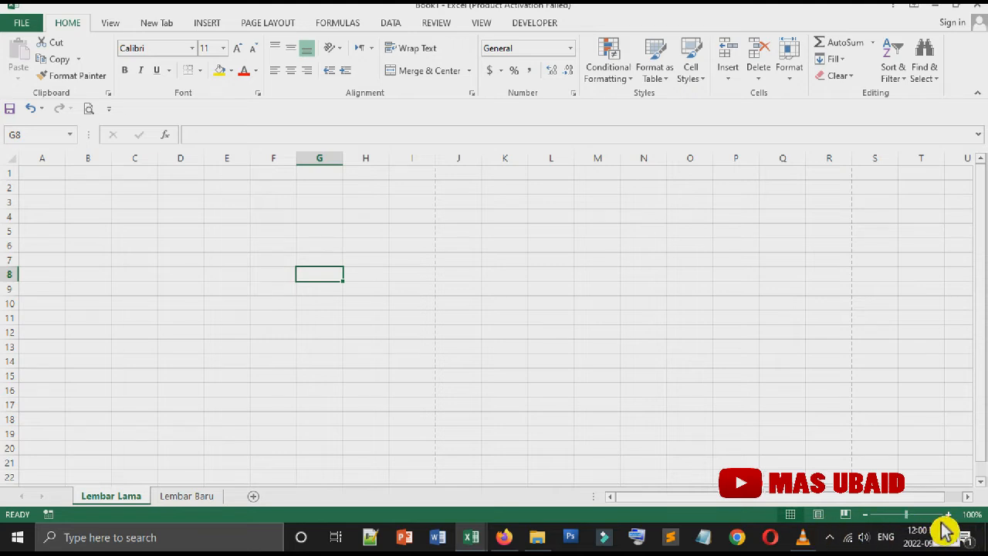
Step: Go through the columns of Lembar Lama by selecting the entire columns A to F one at a time
click(100, 280)
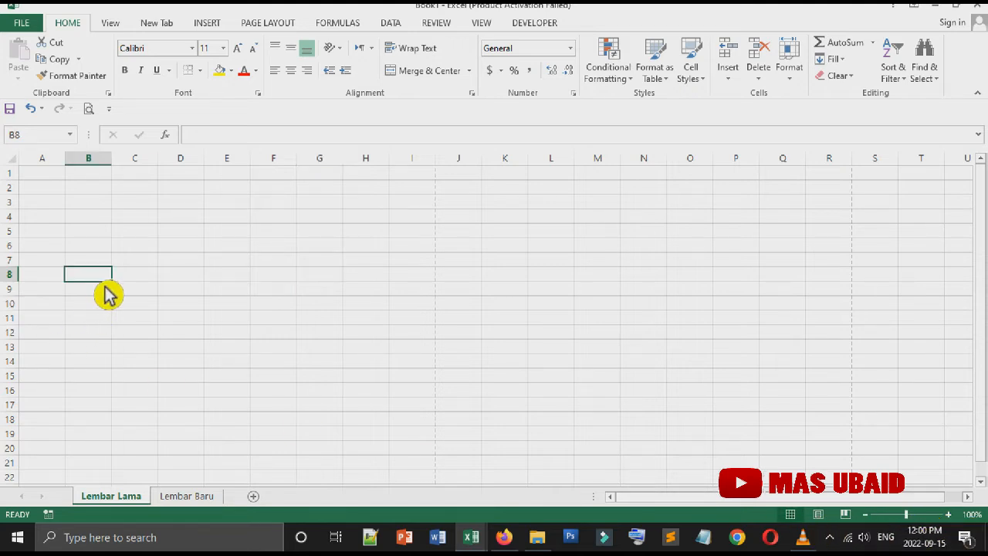
ctrl+scroll(155, 285, up, 8)
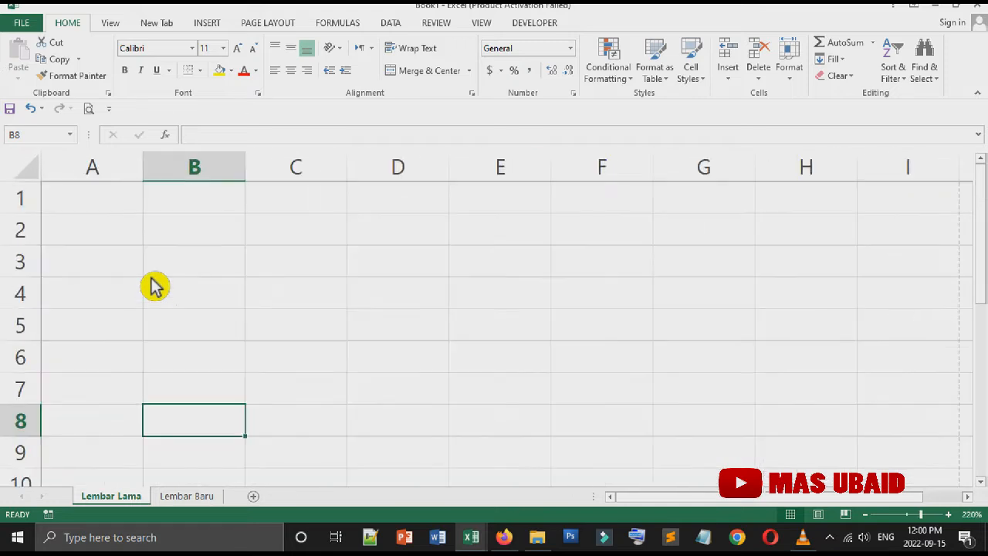
ctrl+scroll(155, 285, up, 1)
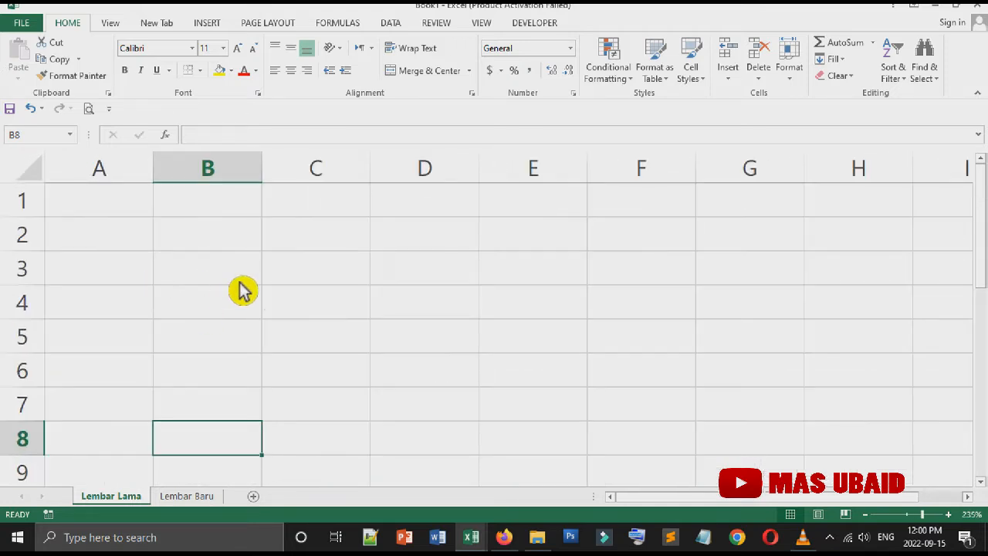
click(123, 182)
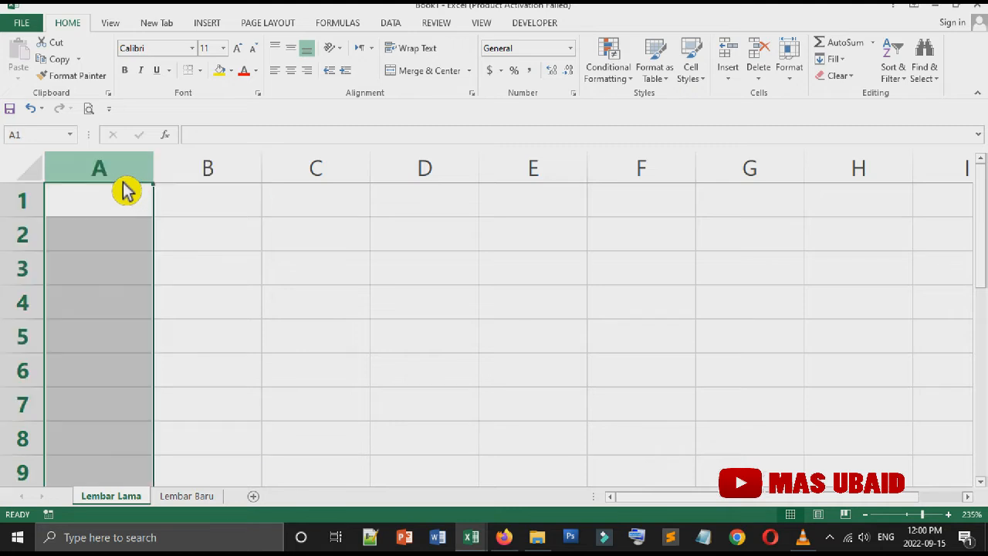
click(199, 181)
click(316, 181)
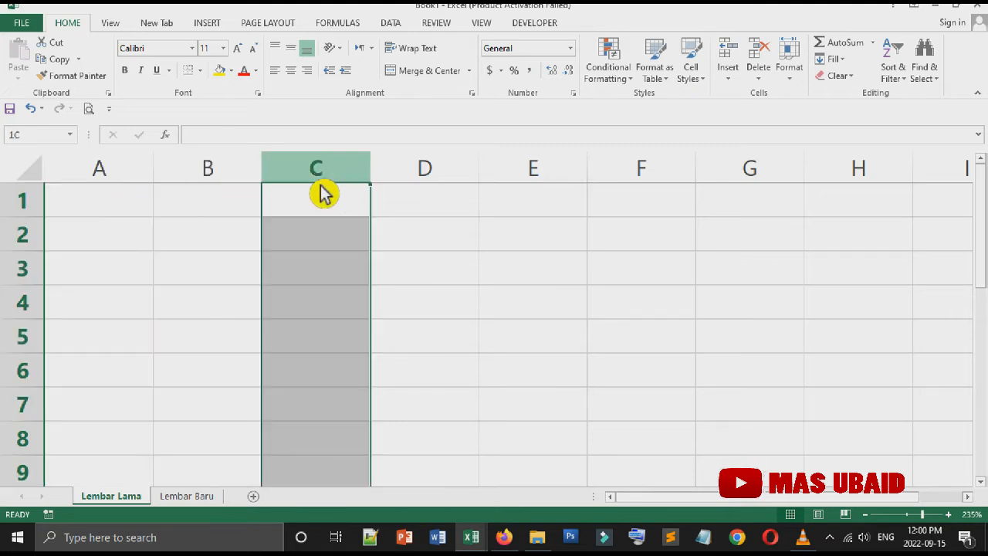
click(437, 181)
click(530, 184)
click(653, 183)
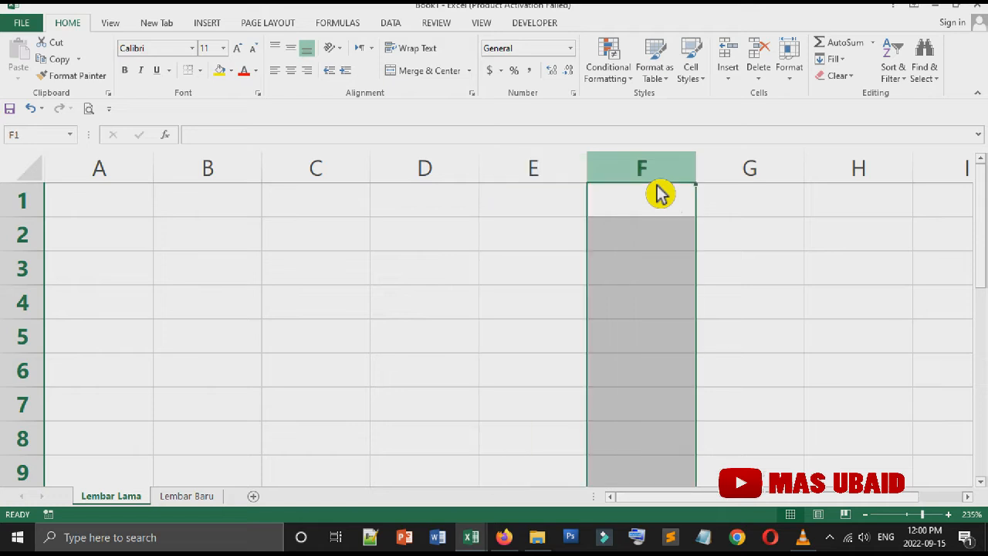
Step: Examine how the column lettering continues past Z by selecting columns Z and AA in turn, ending on Z
drag(663, 500, 851, 499)
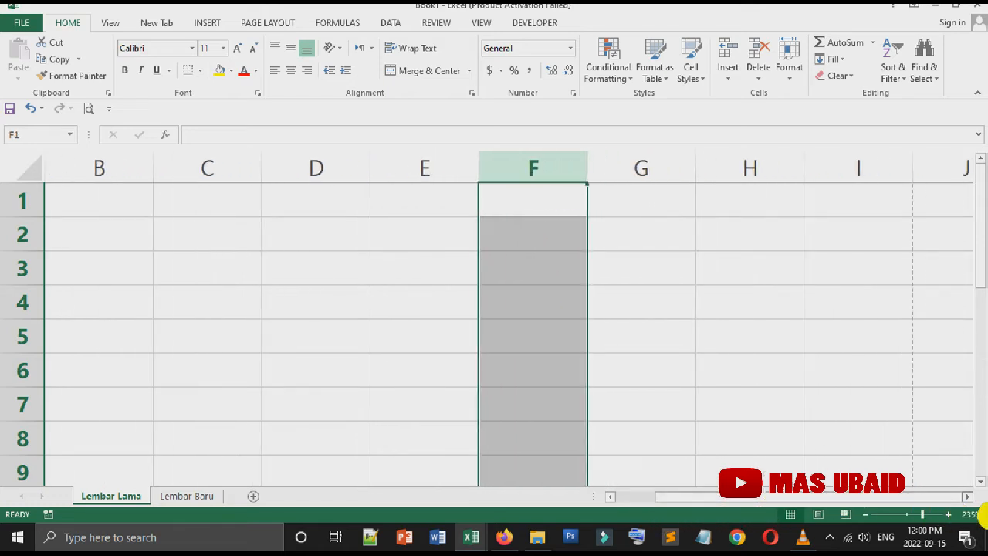
click(968, 496)
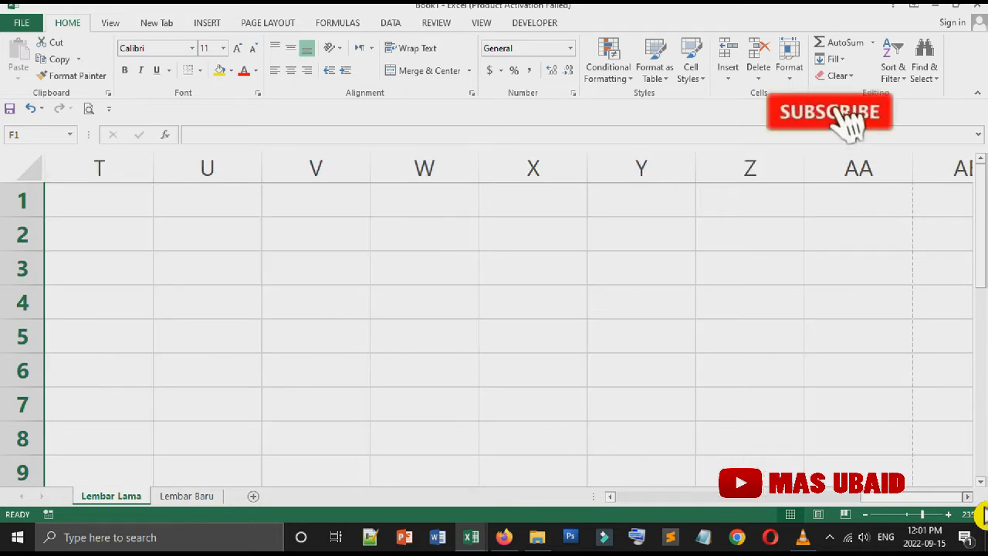
click(640, 169)
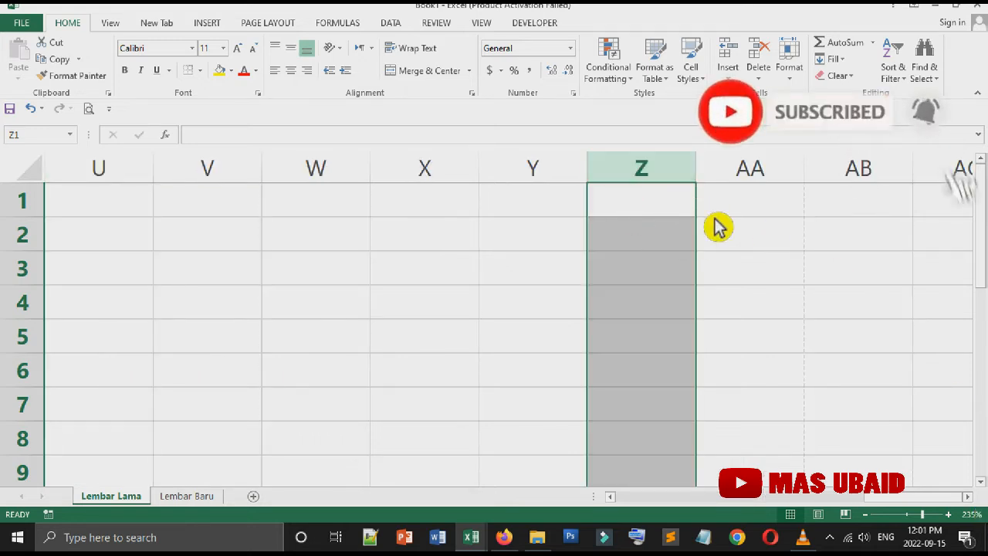
click(749, 178)
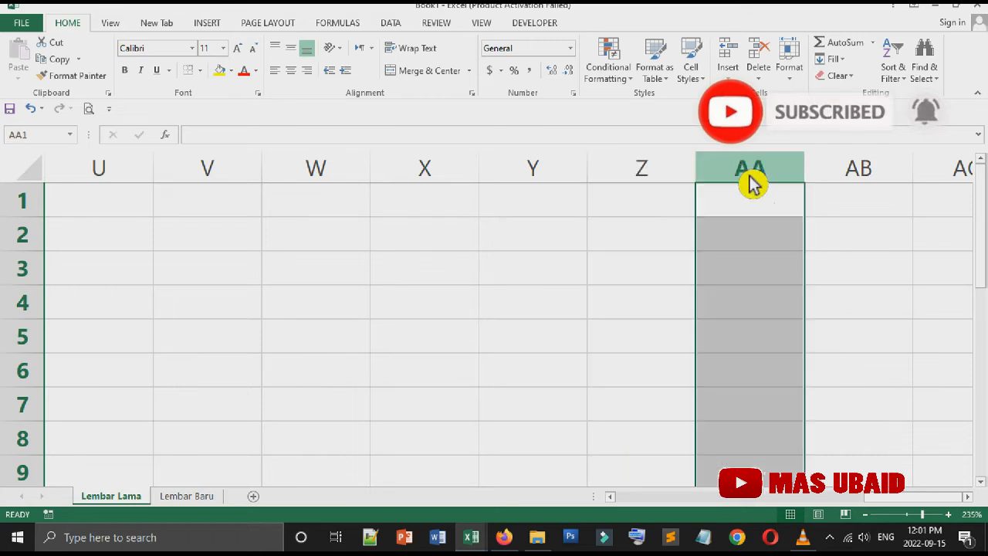
click(679, 175)
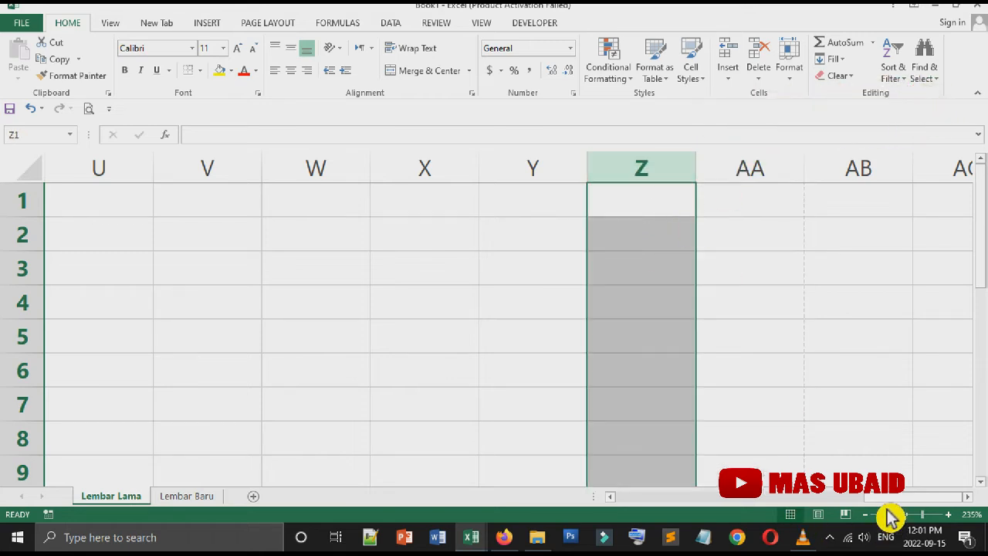
Step: Go through the numbered rows by selecting the entire rows 1 to 5 one at a time
mouse_move(887, 497)
mouse_down()
mouse_move(854, 518)
mouse_move(633, 520)
mouse_move(622, 502)
mouse_up()
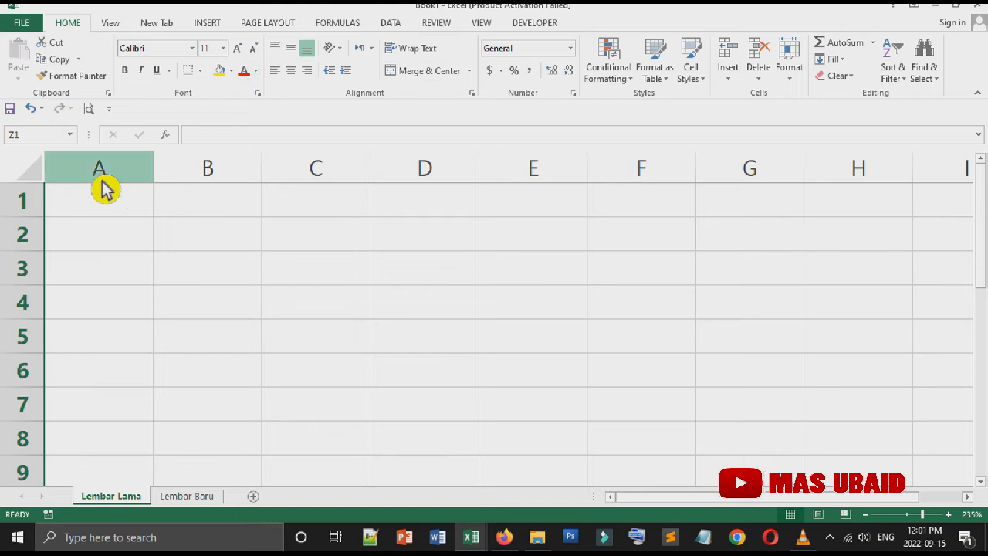
click(25, 208)
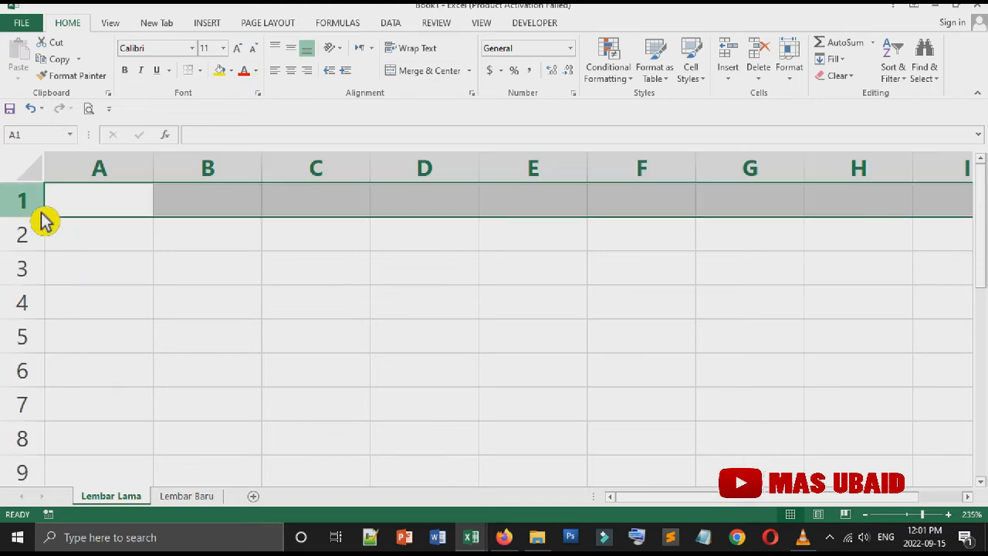
click(28, 244)
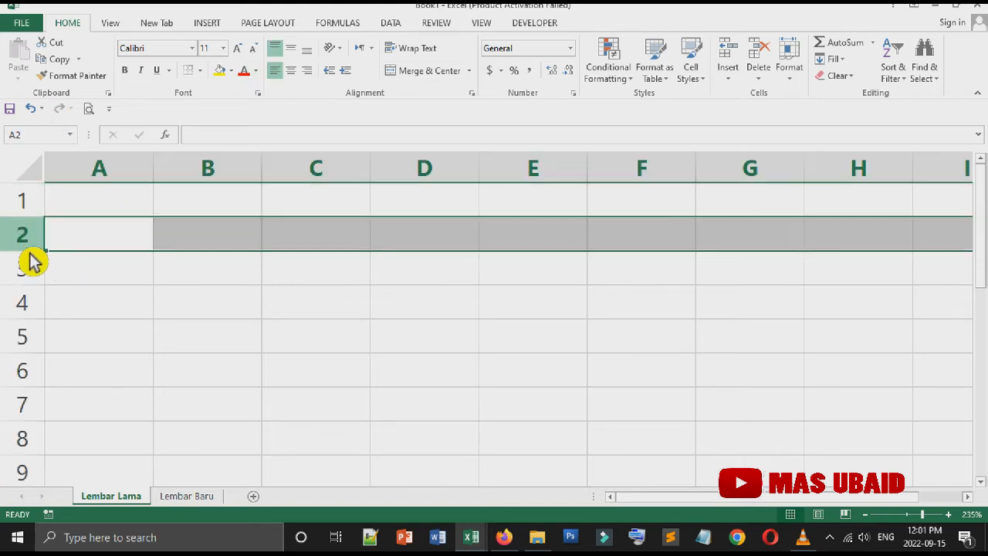
click(28, 270)
click(35, 315)
click(33, 353)
scroll(33, 352, down, 3)
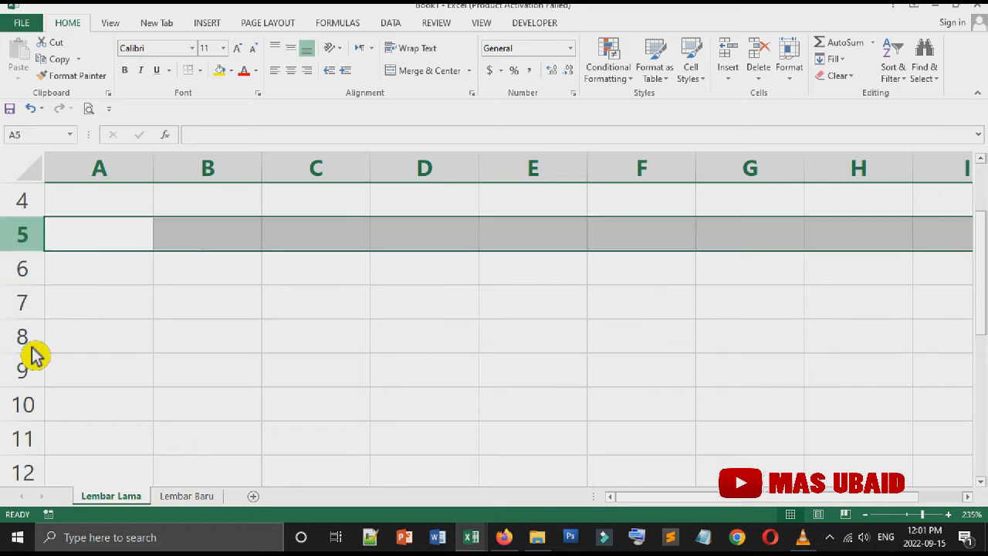
scroll(34, 353, up, 3)
Step: Demonstrate cell addresses by selecting A2 and B3, cells A1 to C1, and cells A2 to C2 individually
click(107, 234)
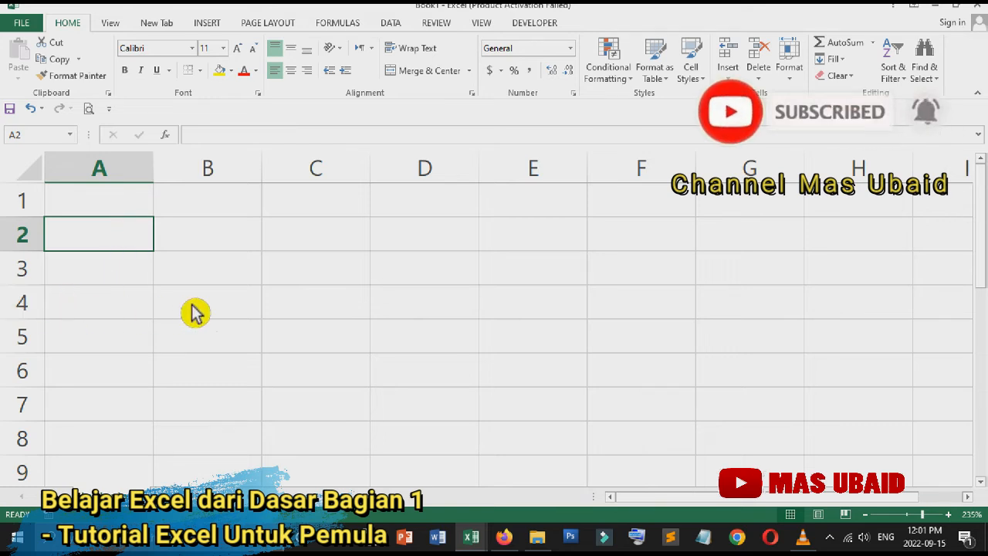
click(231, 278)
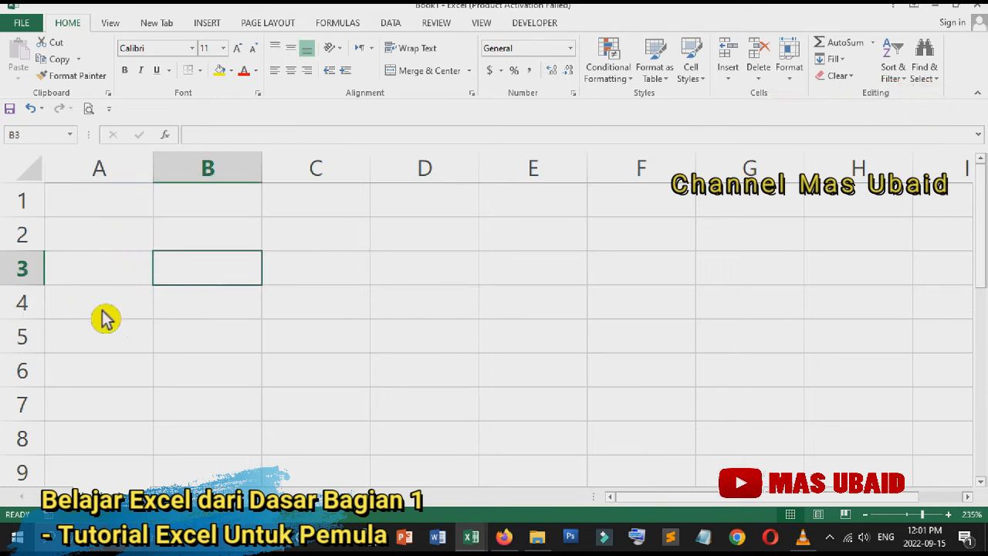
click(117, 214)
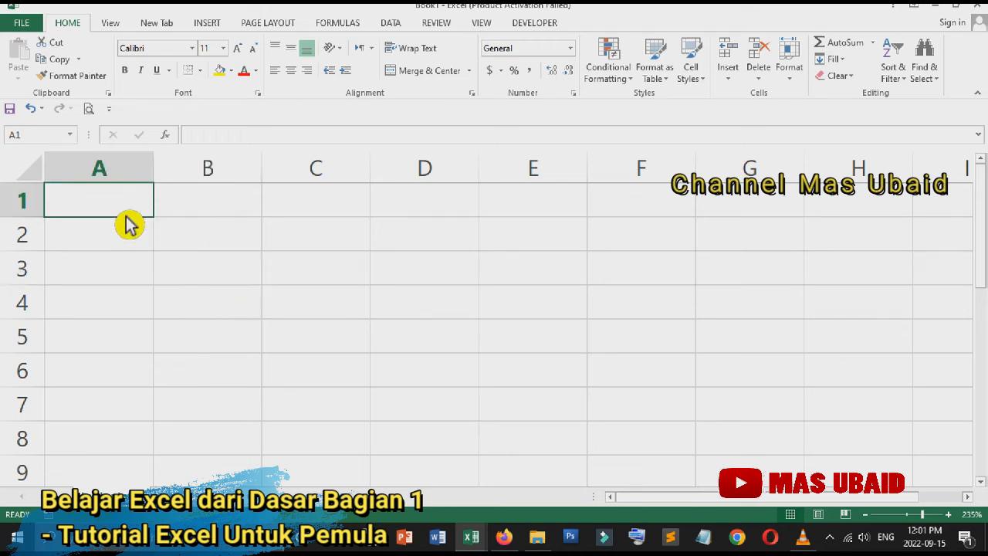
click(201, 219)
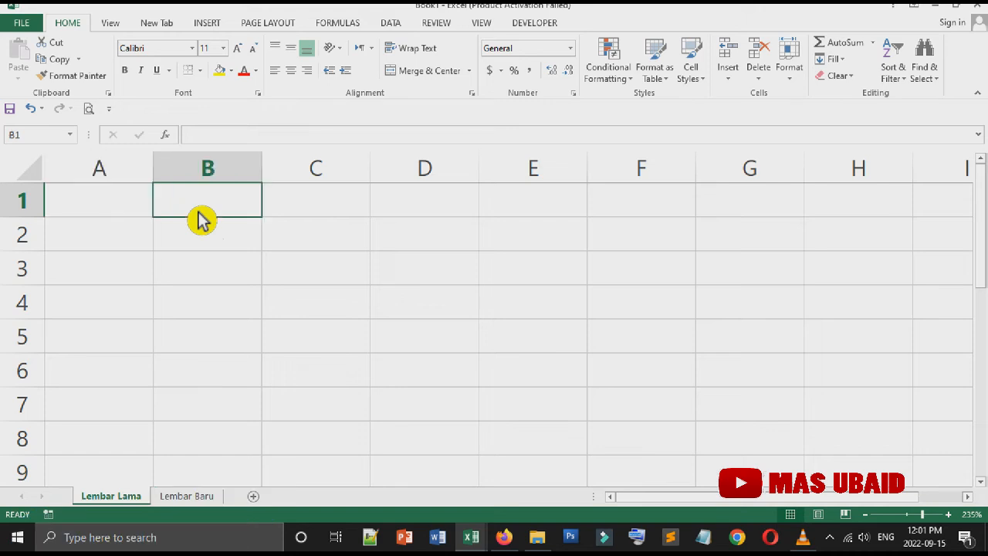
click(122, 215)
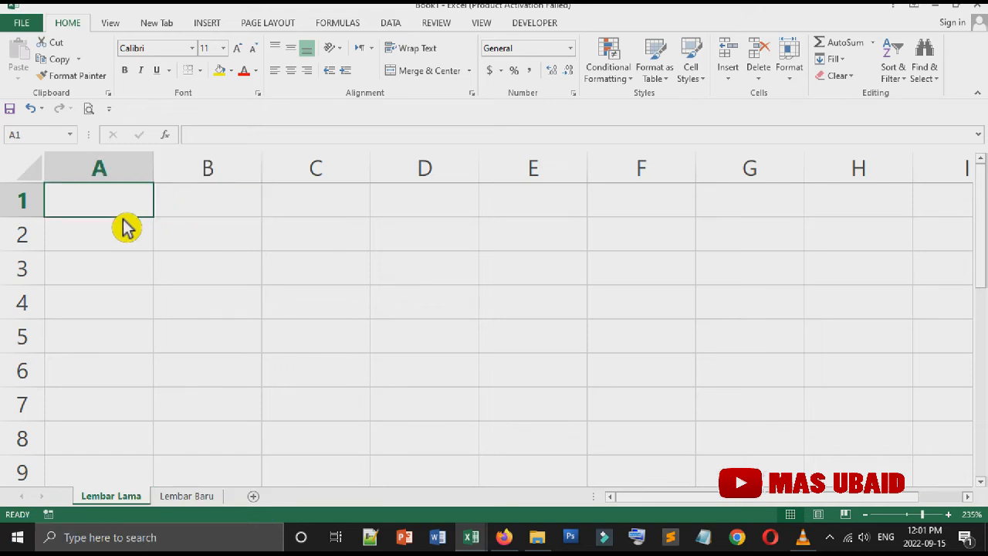
click(227, 213)
click(318, 216)
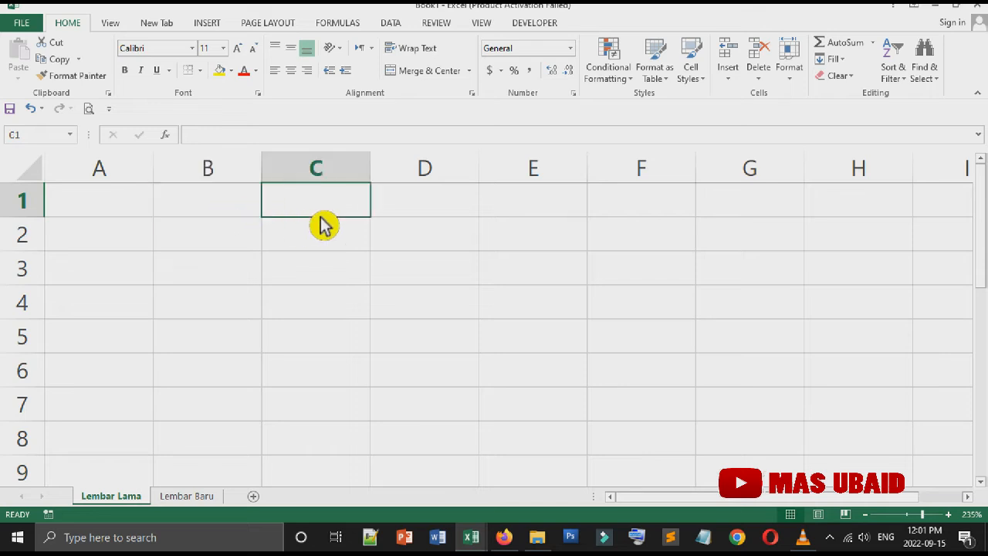
click(128, 251)
click(192, 254)
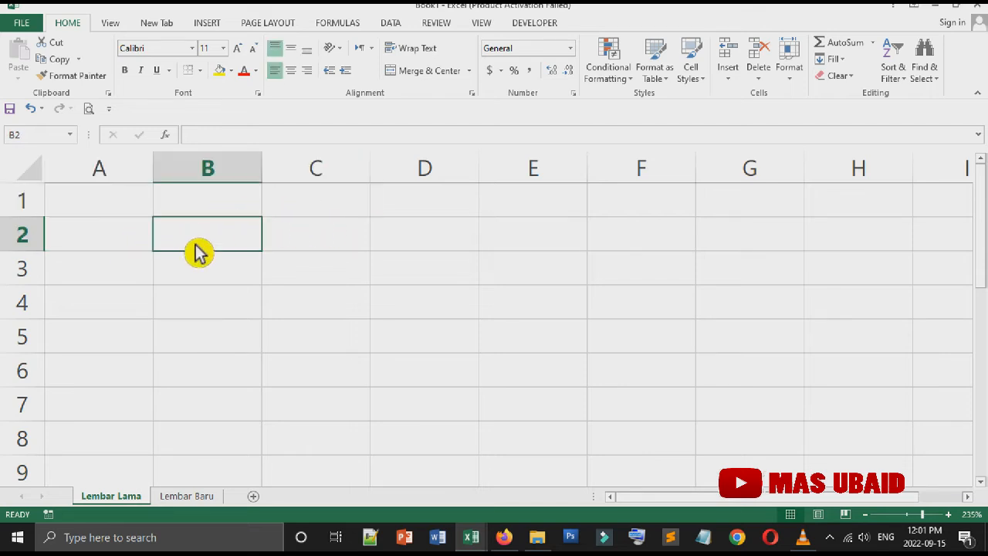
click(368, 249)
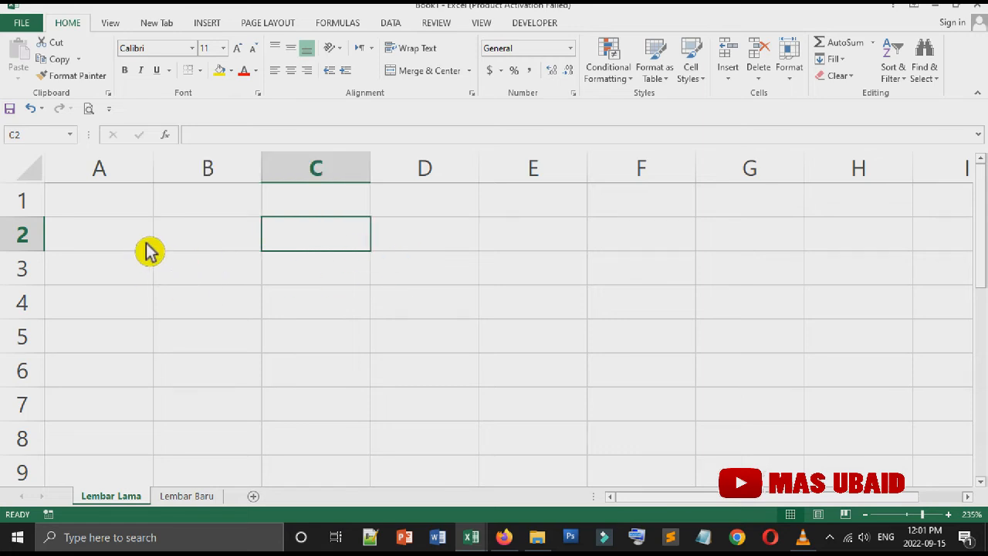
Step: Demonstrate more cell addresses by selecting cells A1, D3 and C7 individually
click(139, 213)
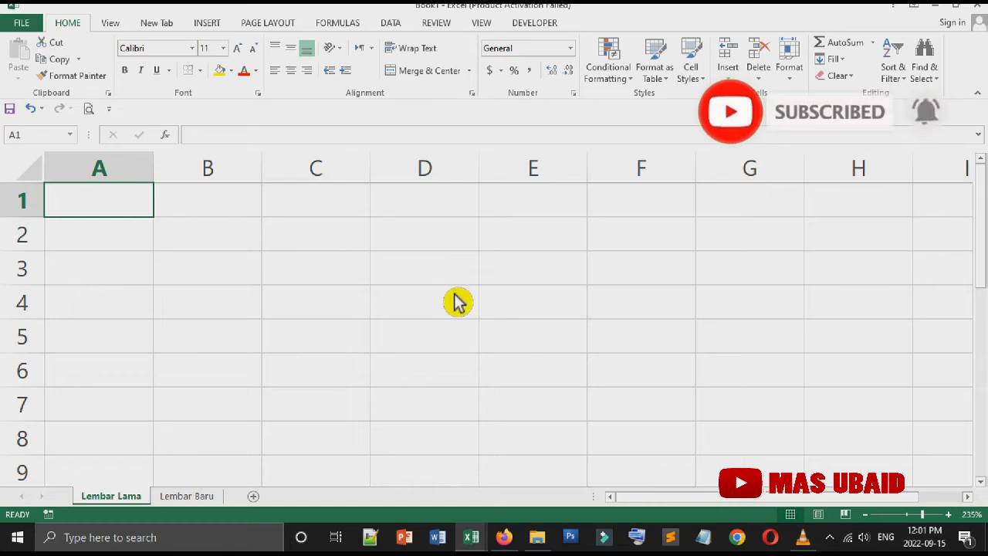
click(416, 274)
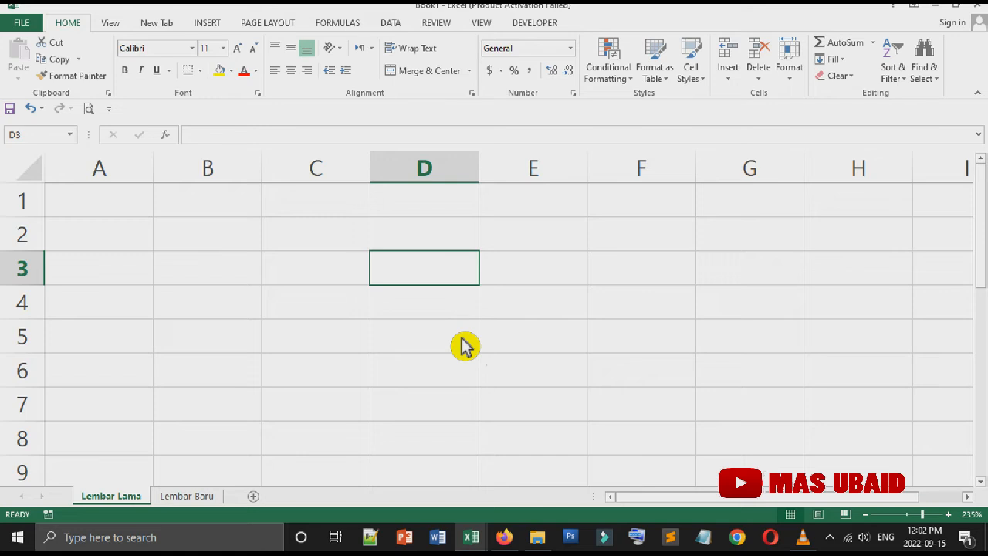
click(305, 413)
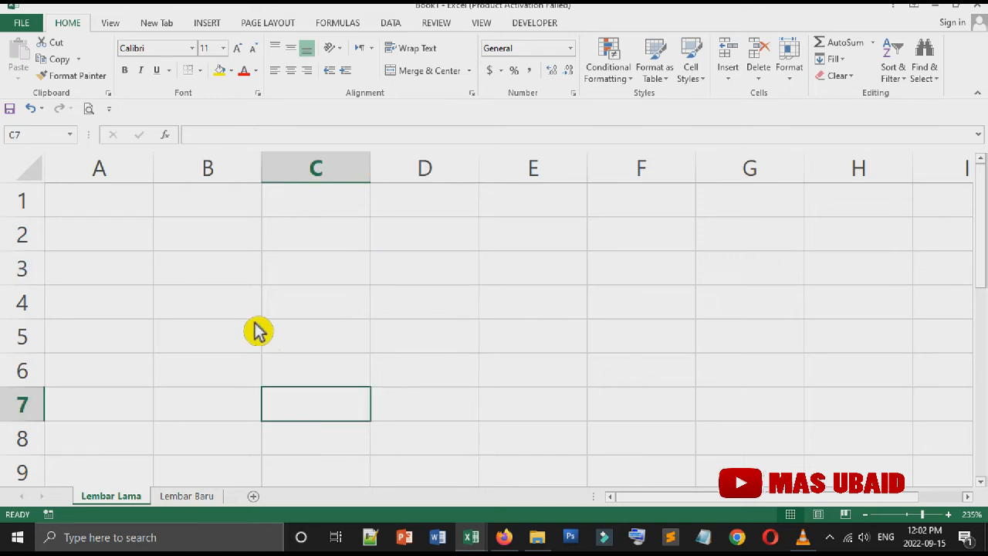
Step: Enter the table title "DATA SISWA KELAS 7" in cell A1
scroll(262, 324, up, 2)
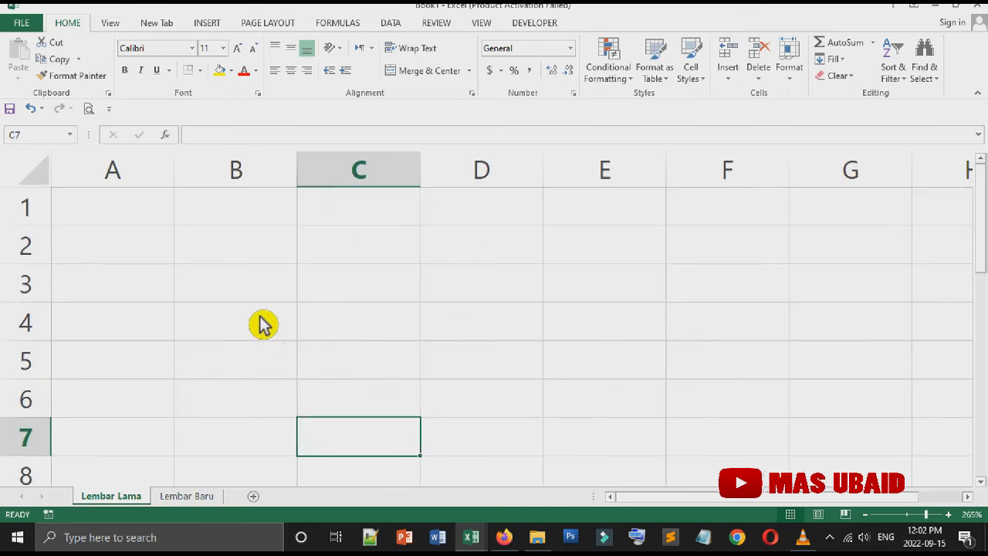
click(171, 229)
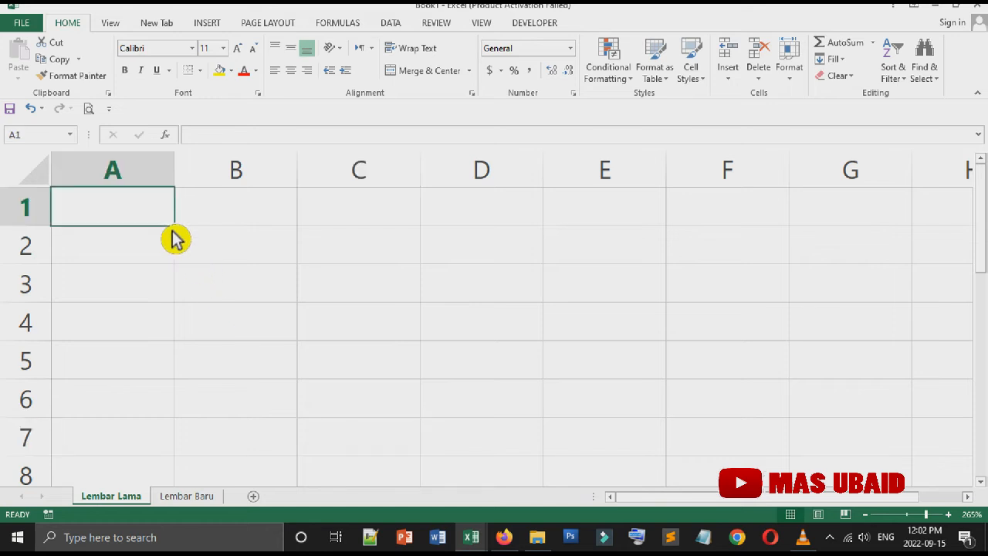
text(D)
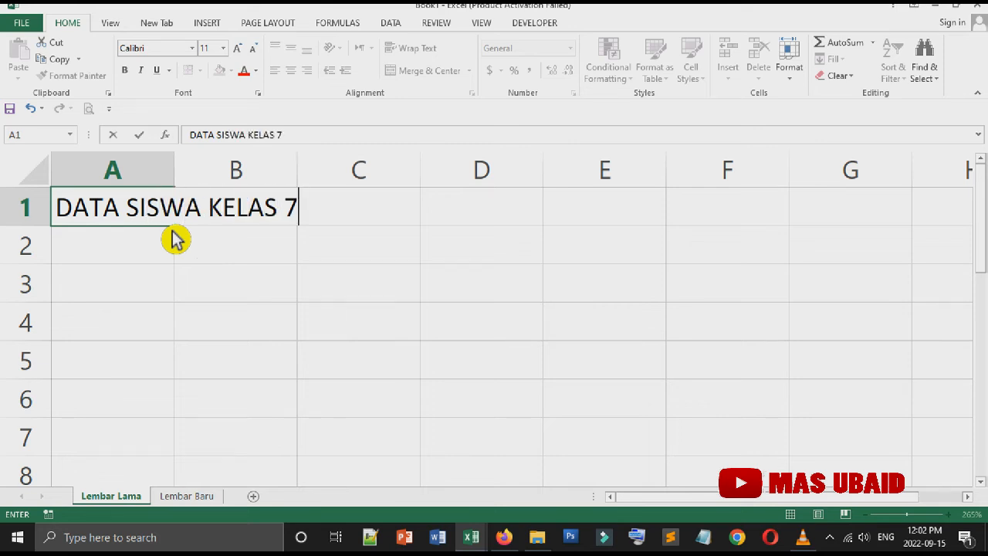
text(ATA SISWA KELAS 7)
click(210, 294)
Step: Enter the column headers No, Nama, Jenis Kelamin and Asal in cells A3 to D3
click(151, 297)
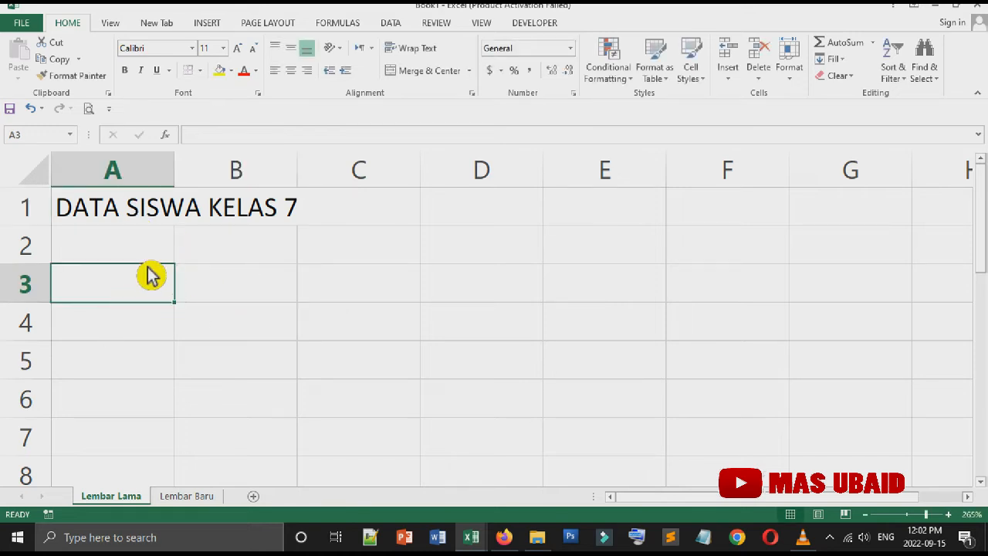
text(No)
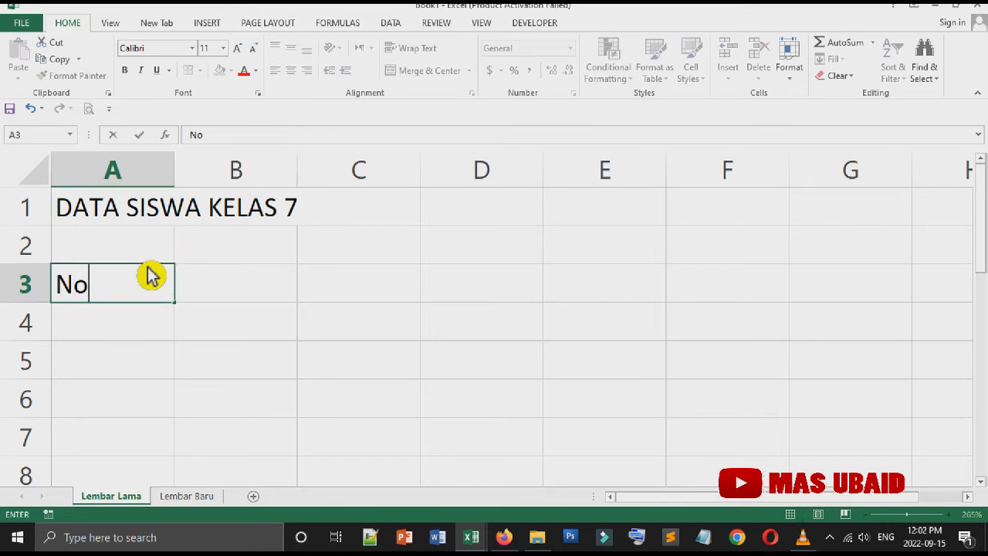
key(Tab)
text(Na)
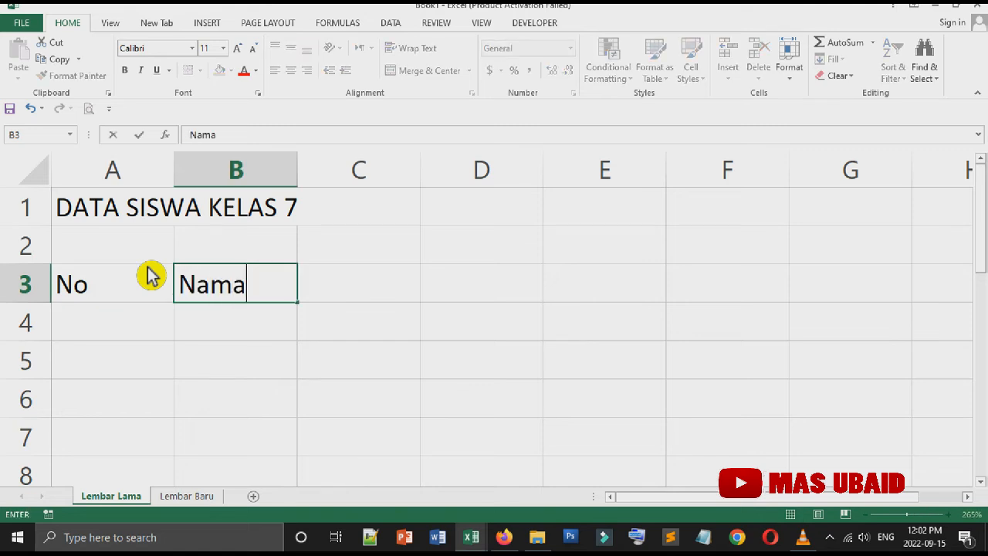
key(Tab)
text(Jeni)
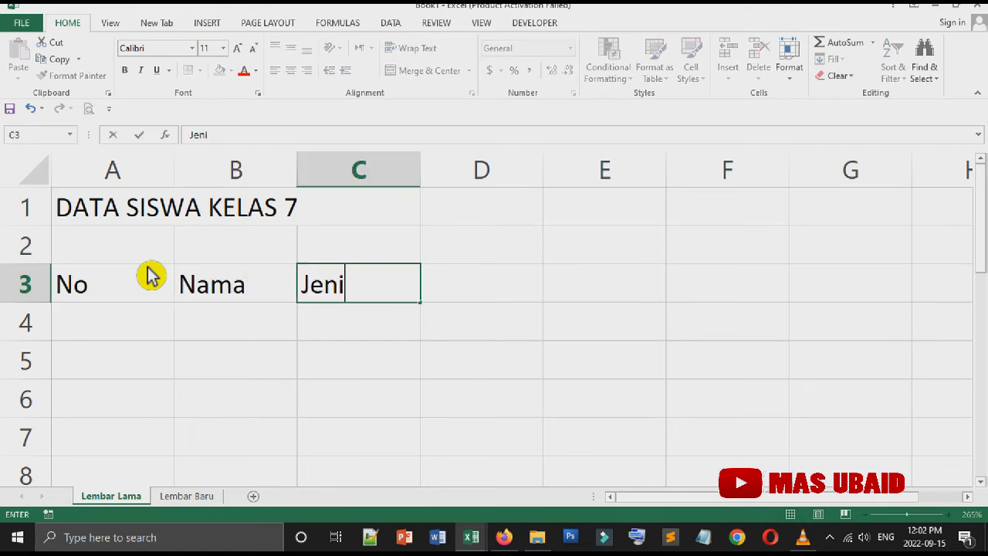
text(s Kela)
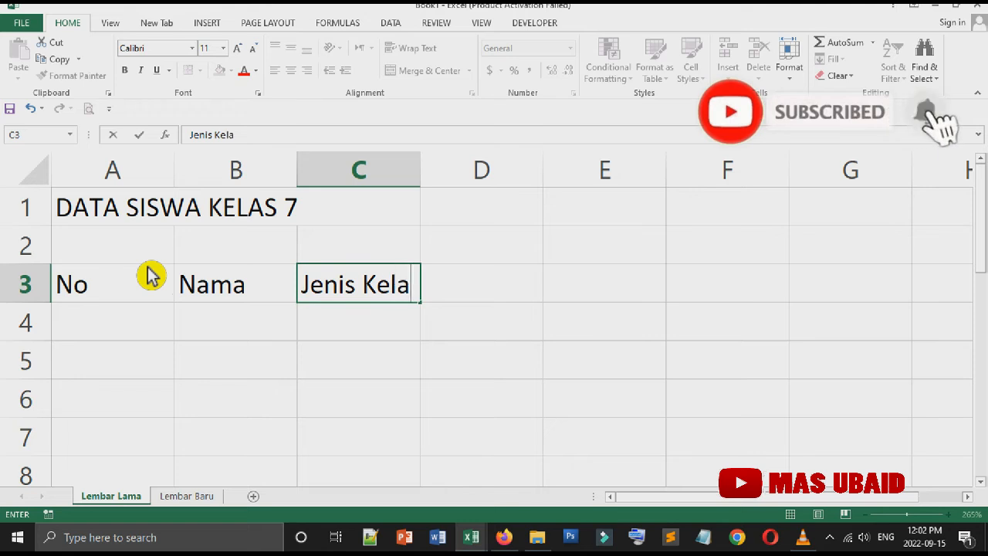
text(min)
key(Tab)
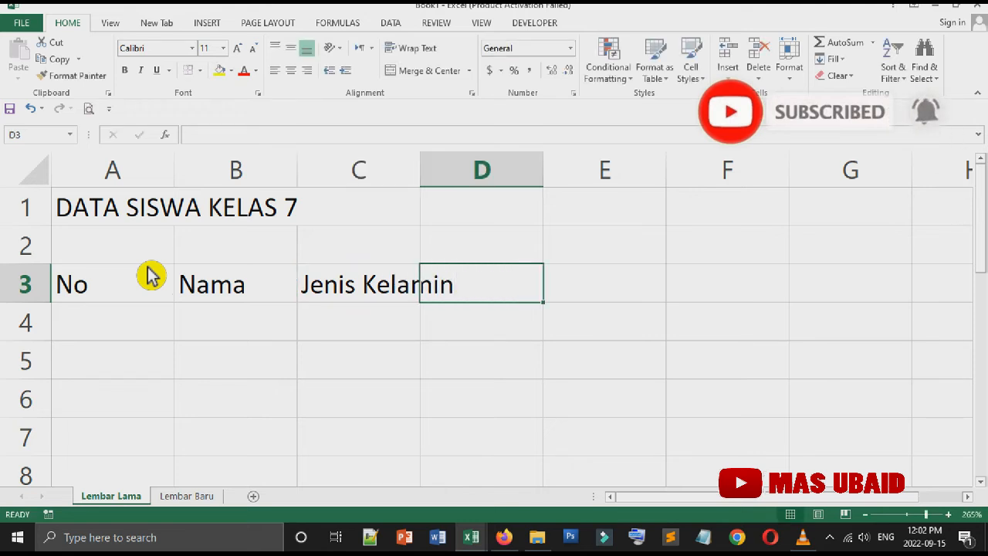
text(Asal)
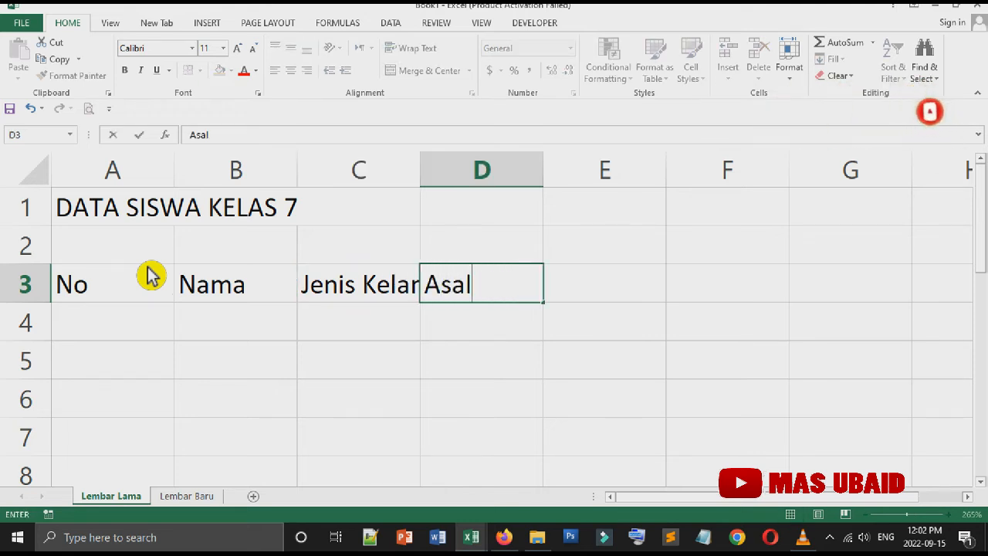
click(326, 409)
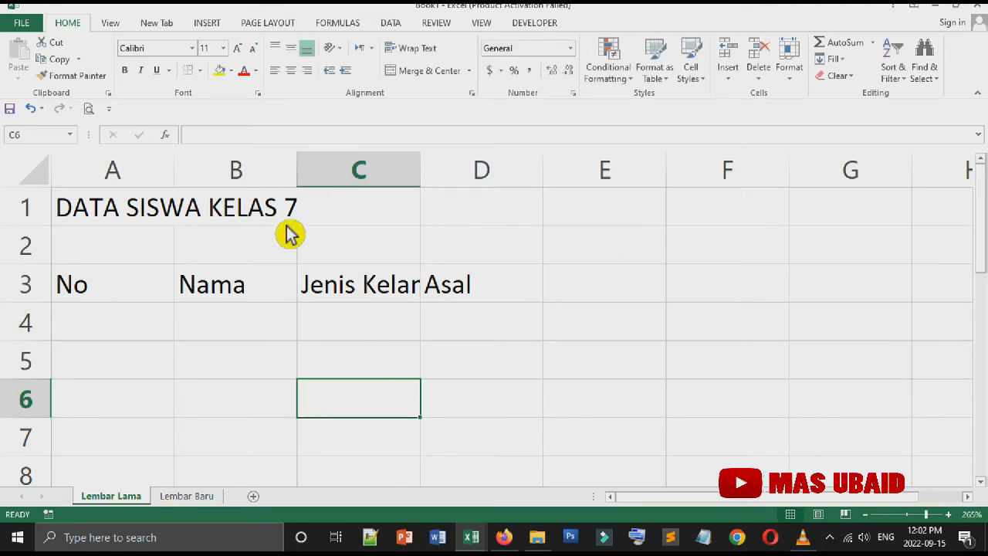
Step: Fit column C's width to the Jenis Kelamin header and center cells A3:D4 both horizontally and vertically
click(410, 301)
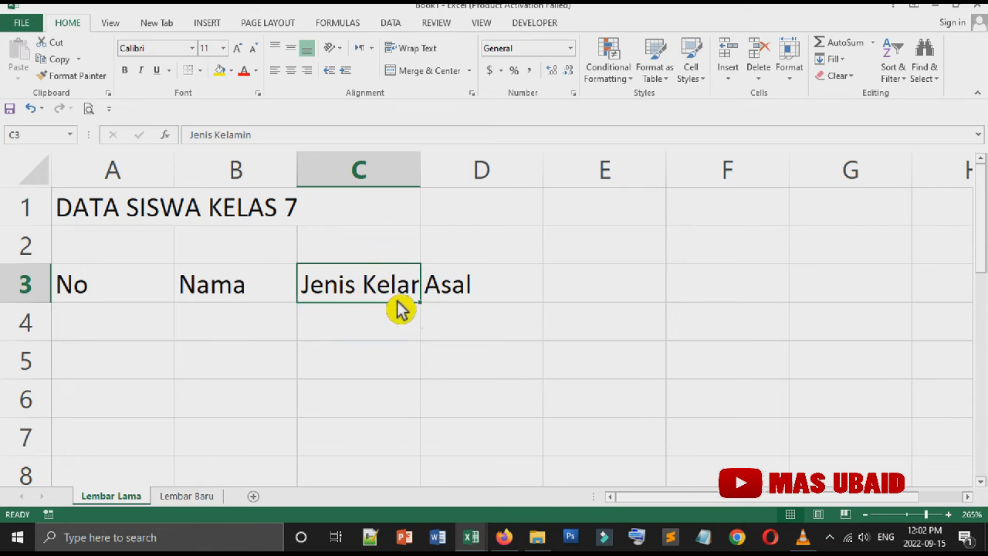
double_click(434, 185)
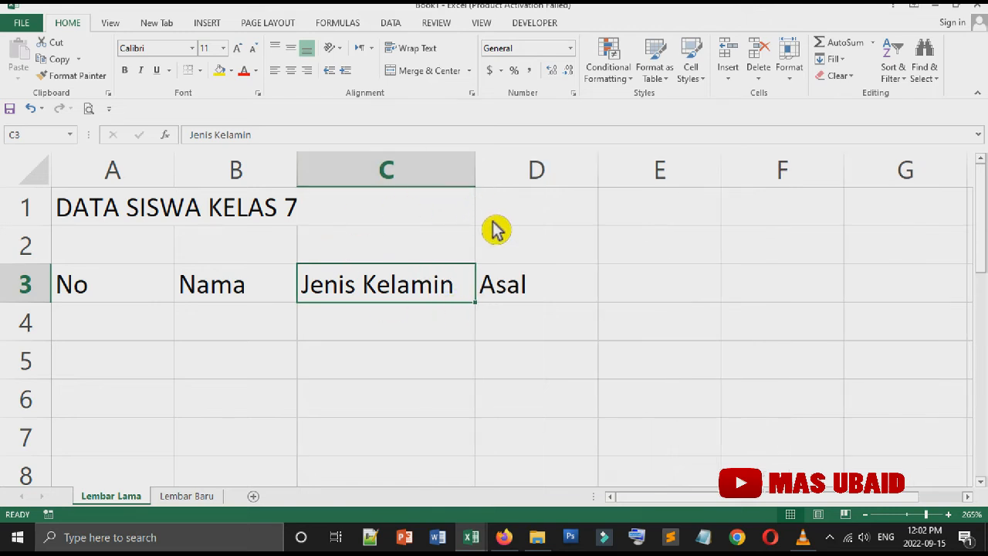
click(155, 299)
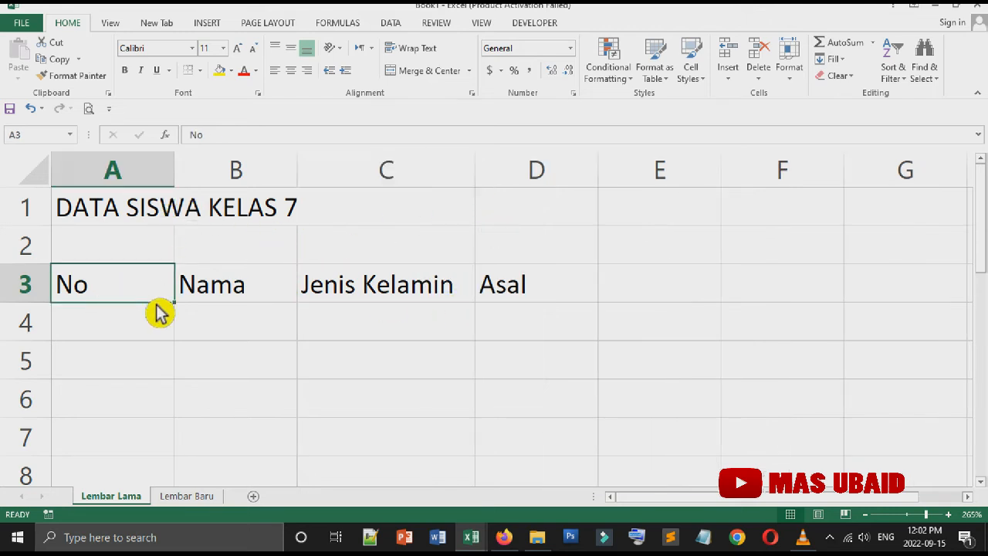
drag(155, 301, 525, 321)
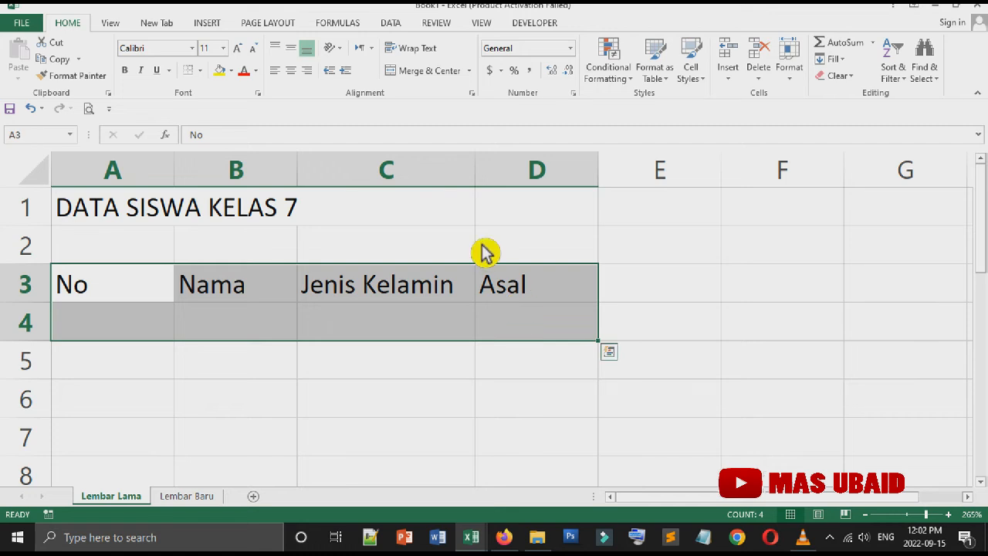
click(298, 69)
click(411, 333)
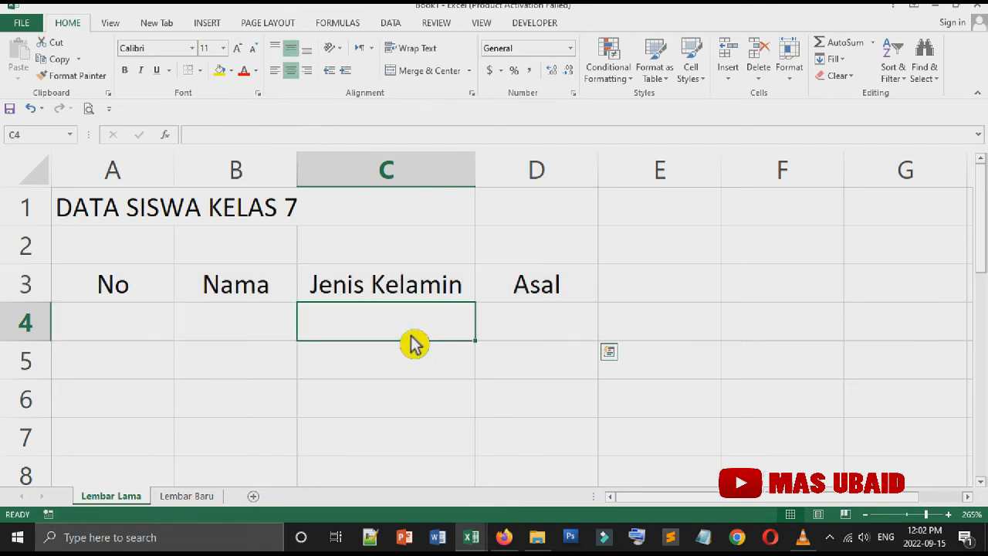
click(382, 389)
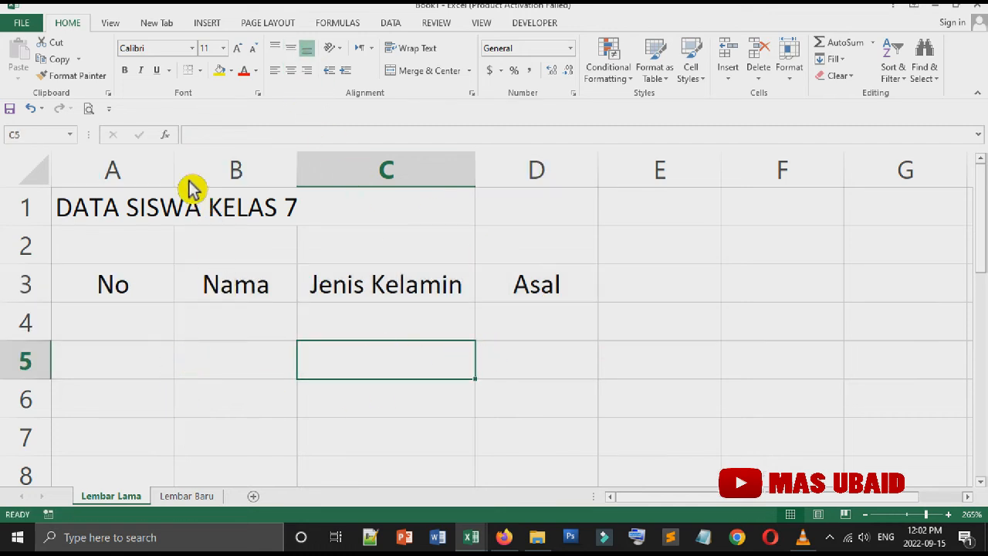
Step: Narrow column A around the No header and widen column B for the Nama entries
drag(176, 183, 131, 189)
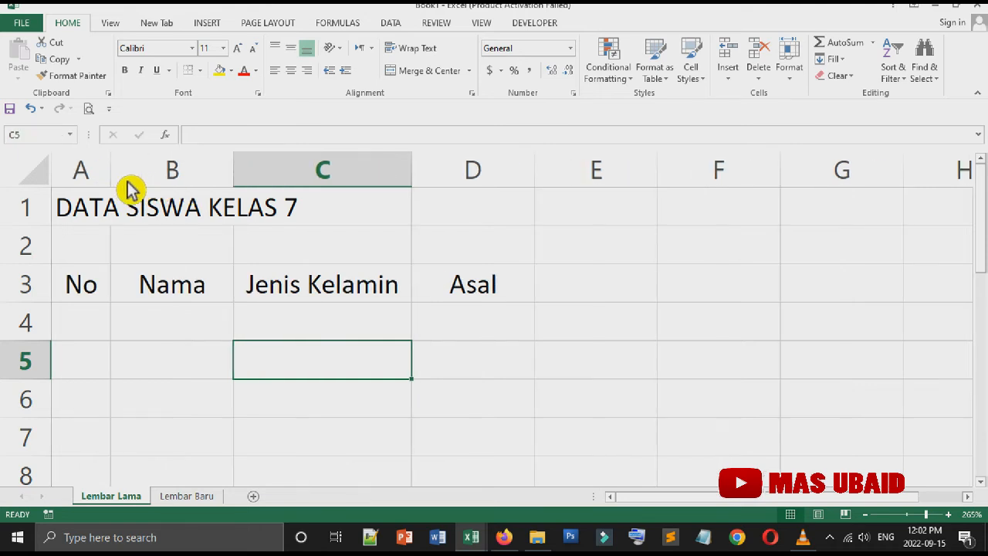
drag(234, 189, 286, 199)
click(439, 328)
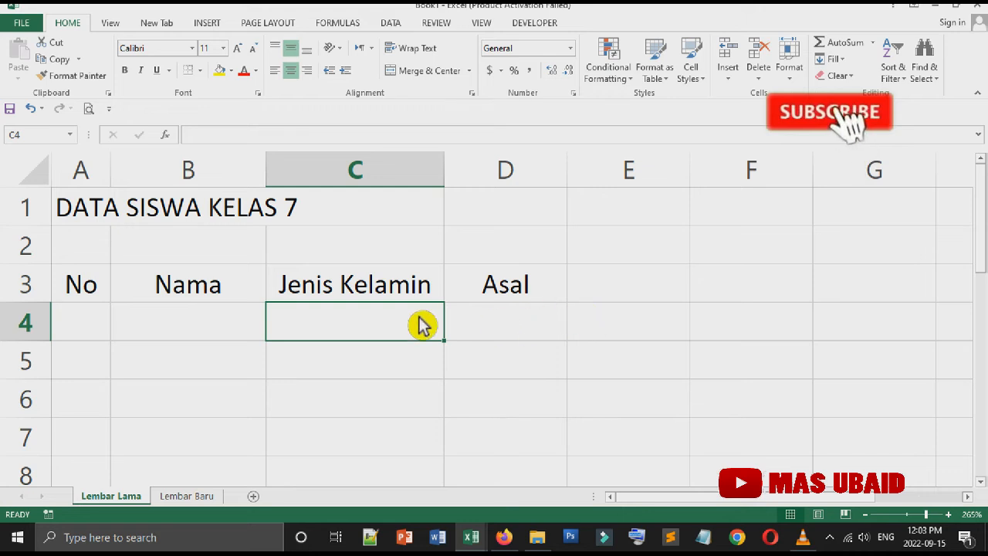
Step: Increase the height of row 4 and of header row 3
click(59, 330)
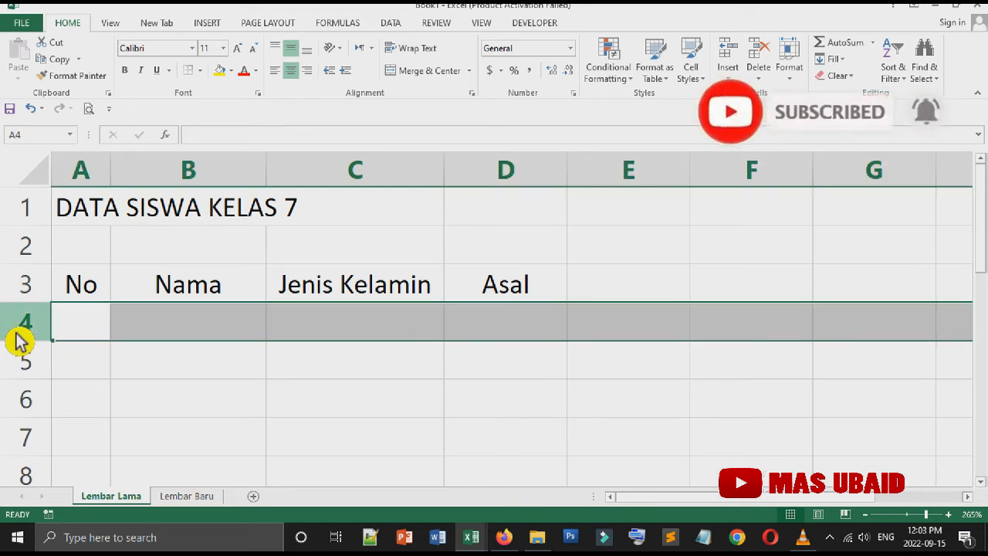
mouse_move(27, 344)
mouse_down()
mouse_move(34, 399)
mouse_move(32, 363)
mouse_up()
click(39, 299)
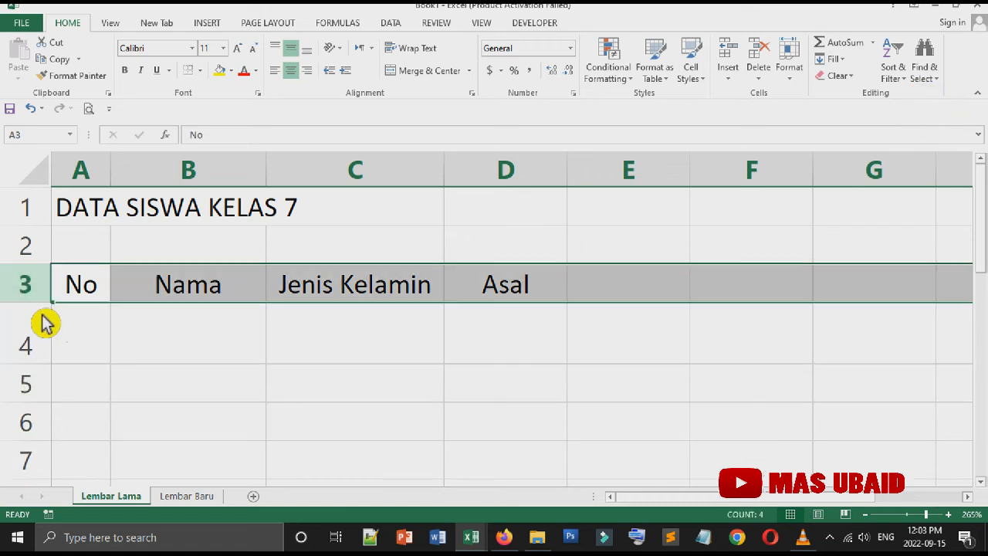
drag(40, 302, 42, 353)
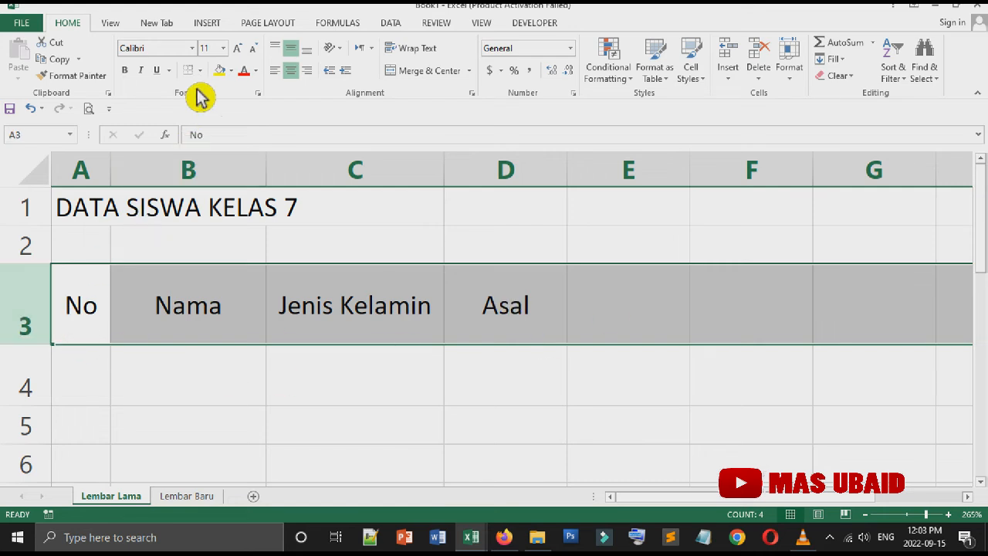
click(293, 363)
scroll(366, 347, down, 1)
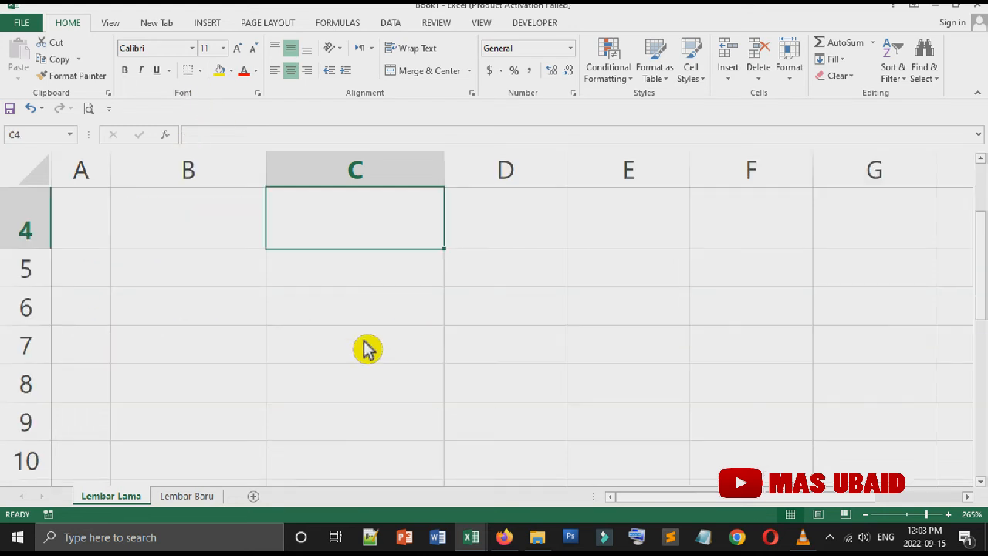
scroll(366, 347, up, 1)
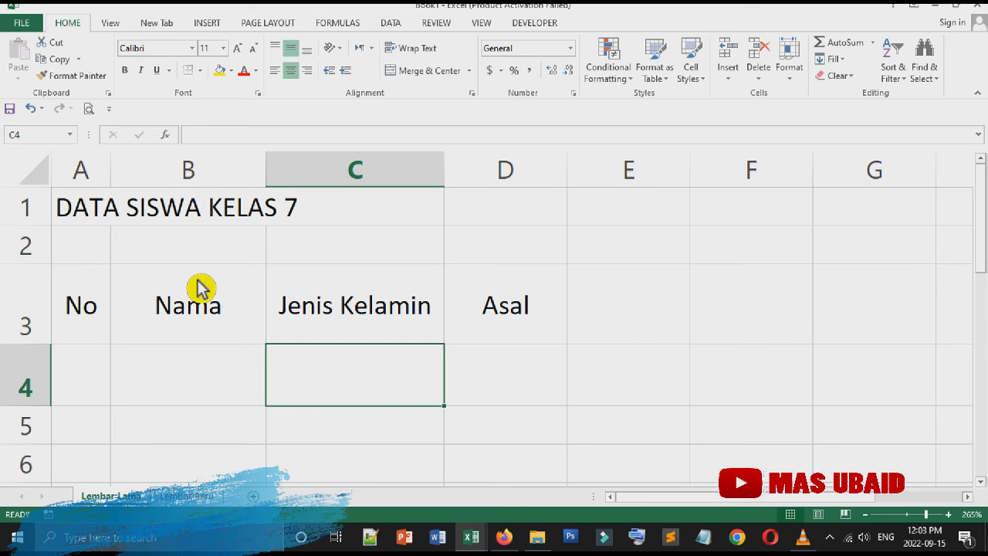
Step: Enter 1 in cell A4 under No and a student's first name in cell B4 under Nama
click(213, 398)
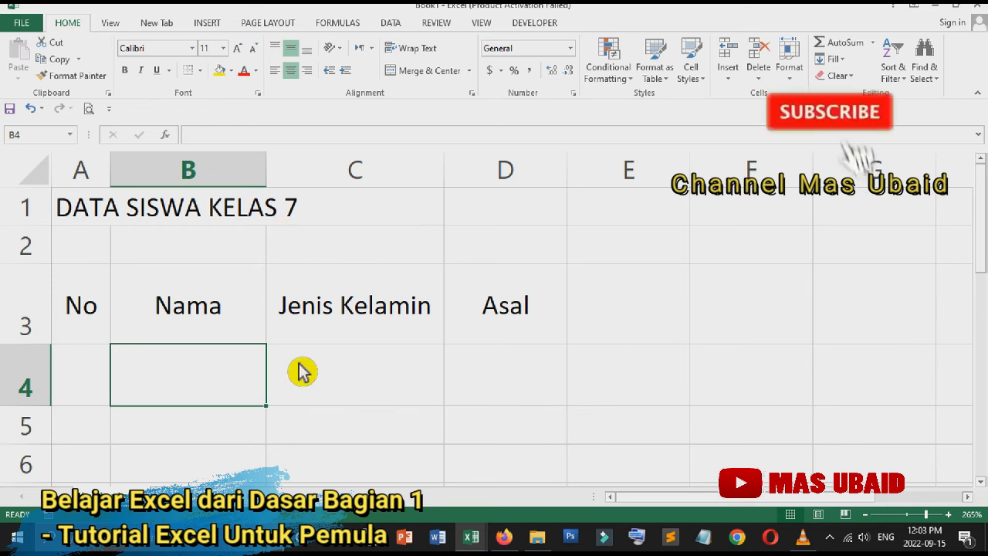
click(110, 377)
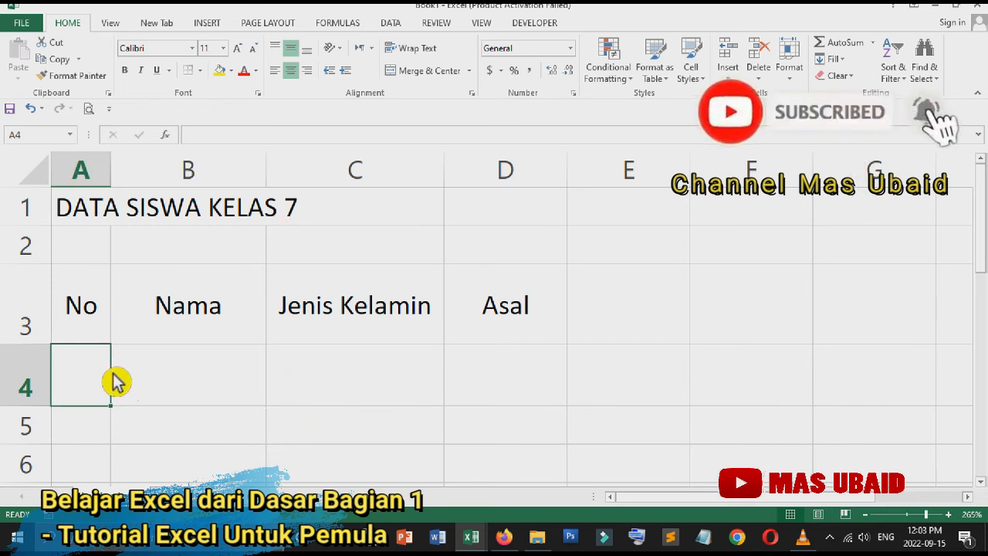
text(1)
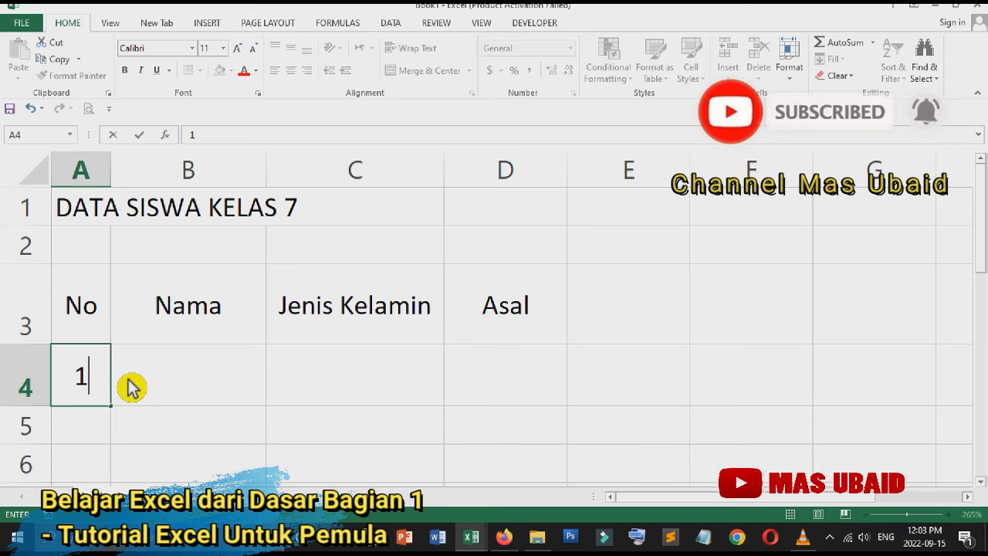
click(176, 401)
text(Wa)
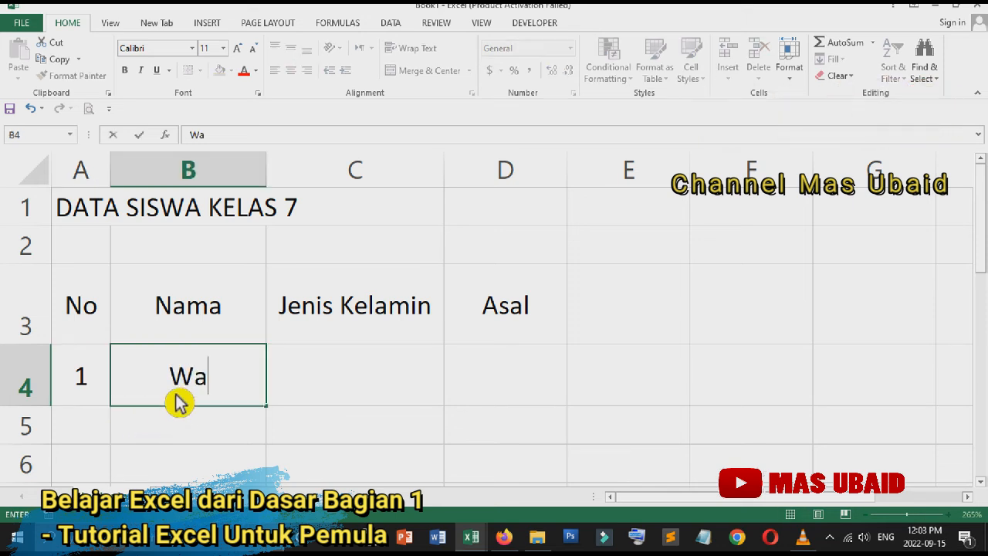
text(ti)
key(Tab)
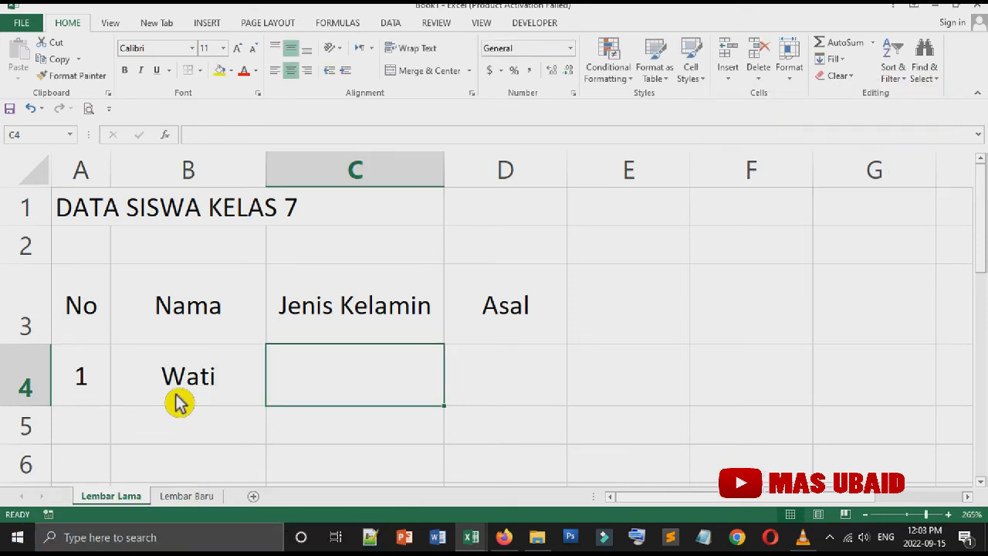
Step: Enter Perempuan in cell C4 under Jenis Kelamin and Bandung in cell D4 under Asal
text(Perempuan)
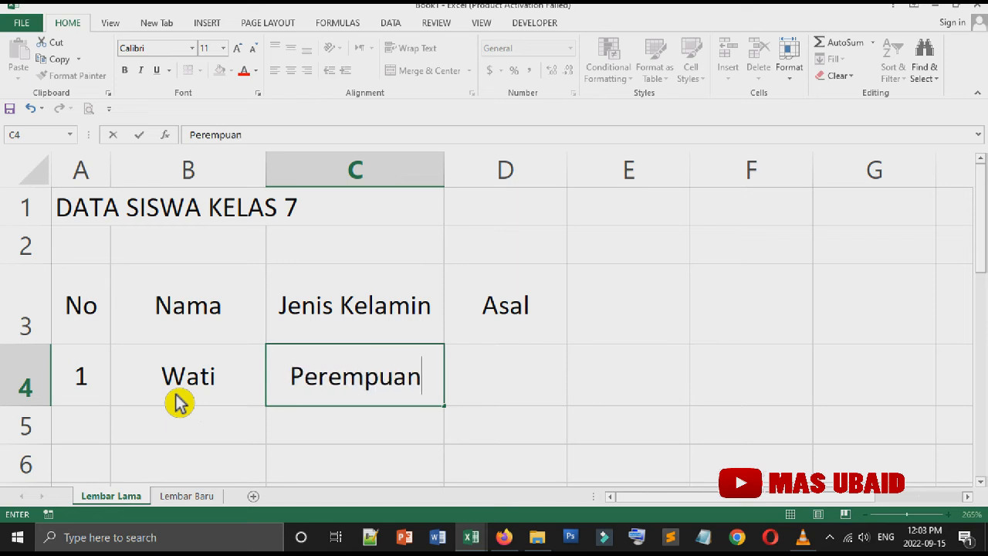
key(Tab)
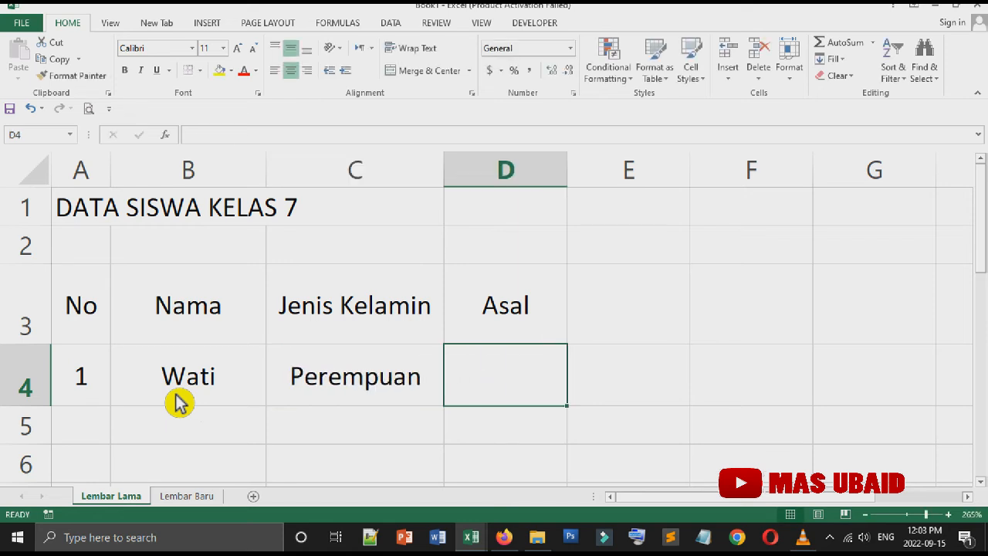
text(b)
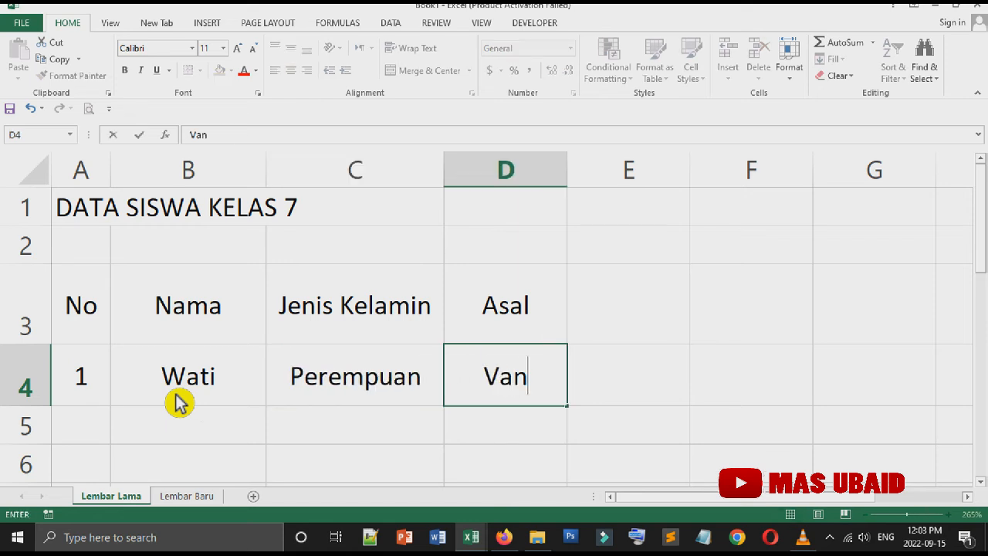
text(andung)
key(BackSpace)
key(BackSpace)
key(BackSpace)
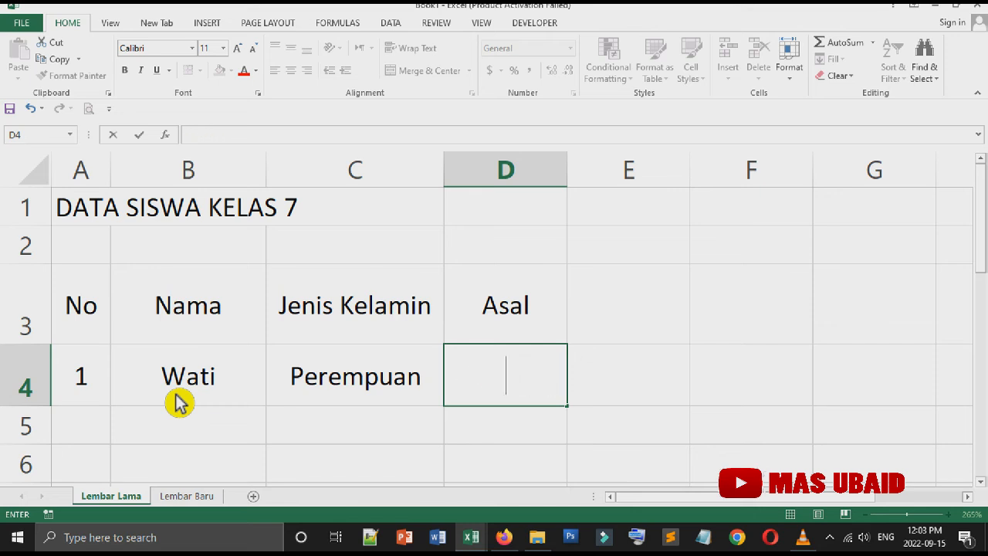
text(g)
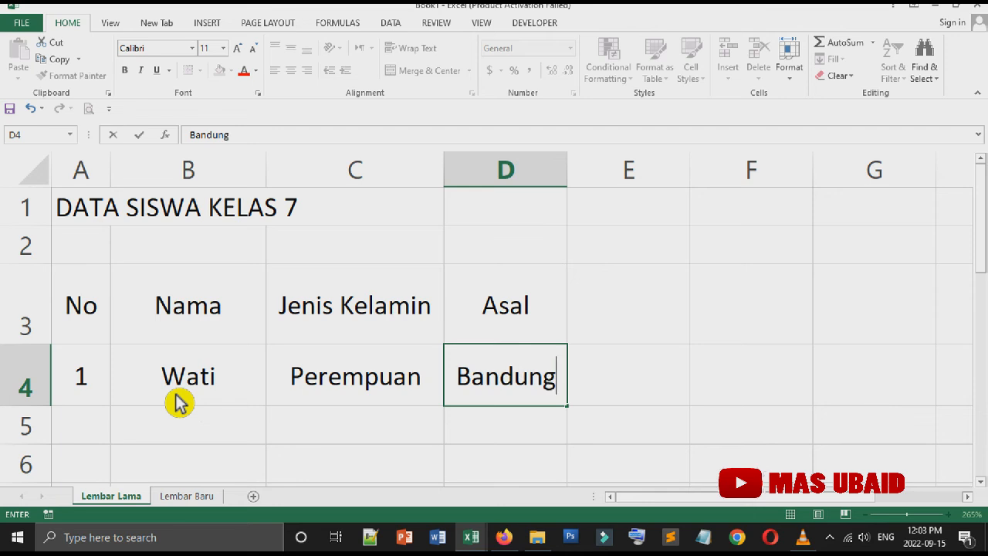
key(Return)
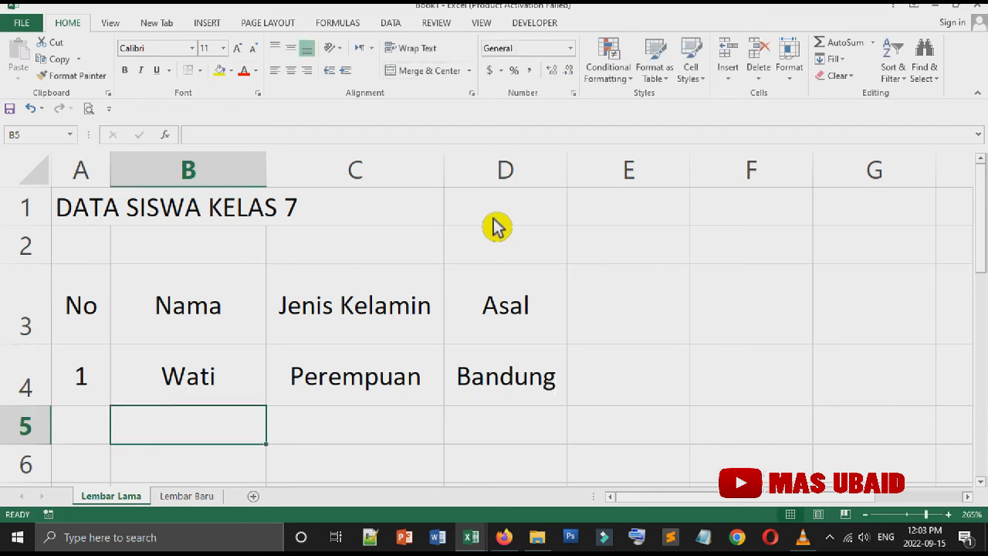
Step: Replace the student's name in cell B4 with a different first name by editing the existing cell content
scroll(320, 324, down, 1)
scroll(320, 325, up, 1)
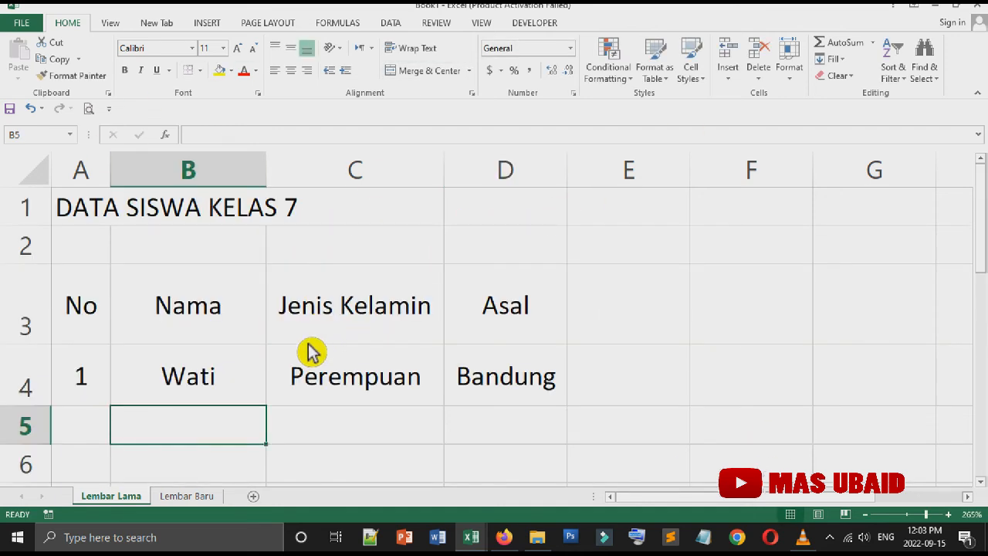
click(263, 374)
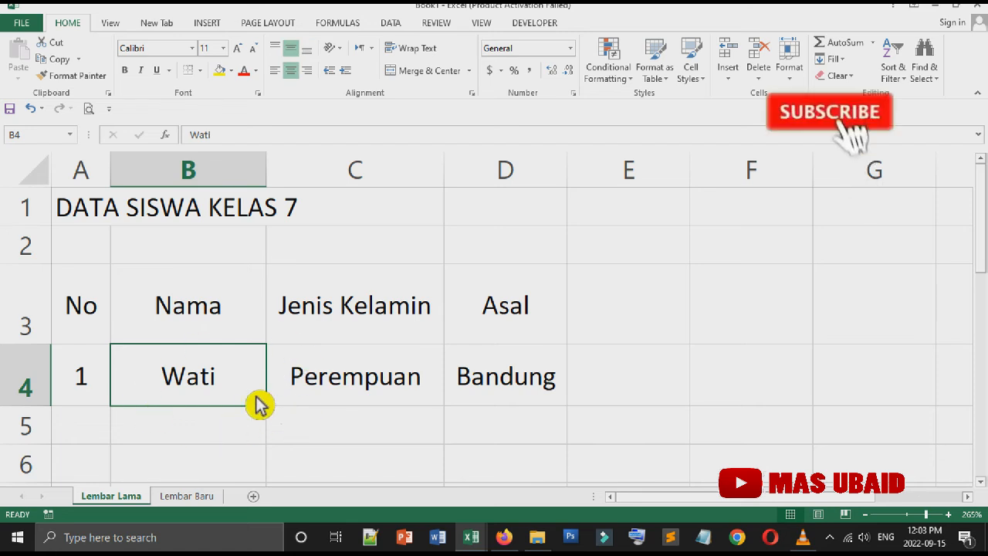
click(322, 393)
click(250, 399)
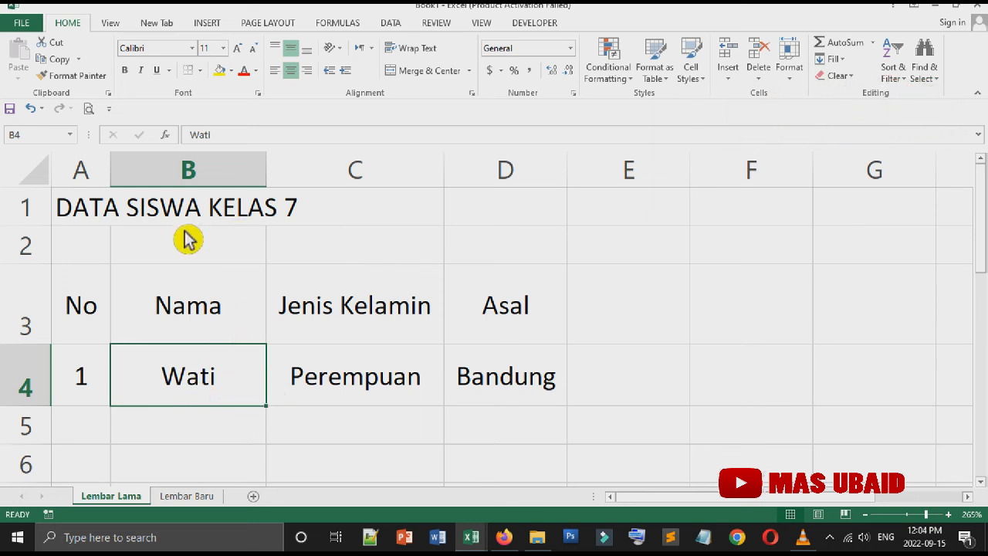
double_click(244, 395)
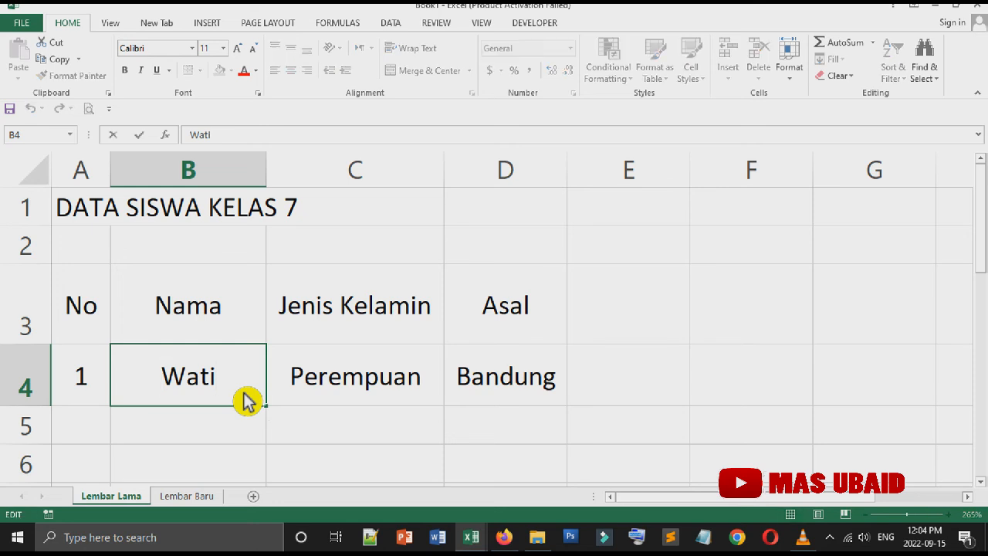
key(BackSpace)
key(BackSpace)
key(BackSpace)
key(BackSpace)
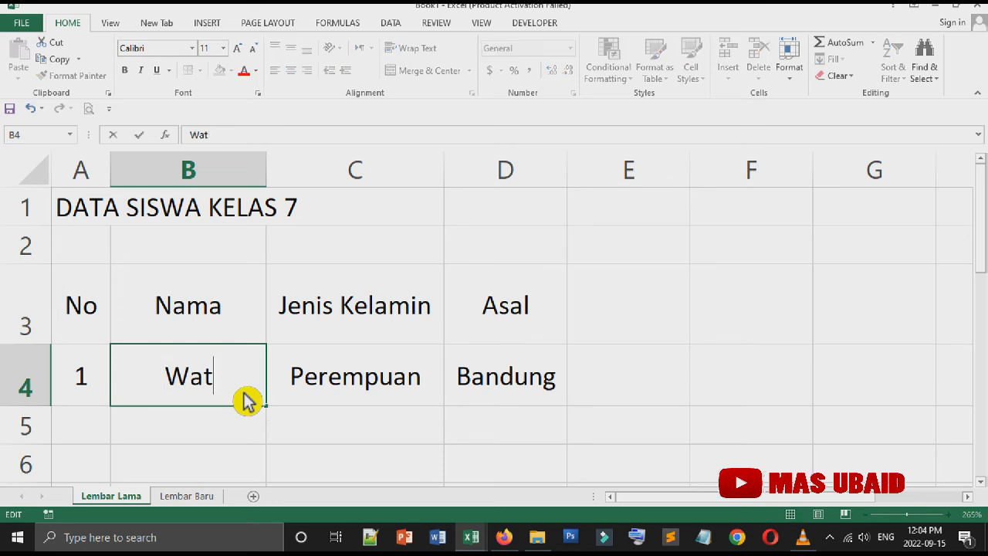
text(Jessicx)
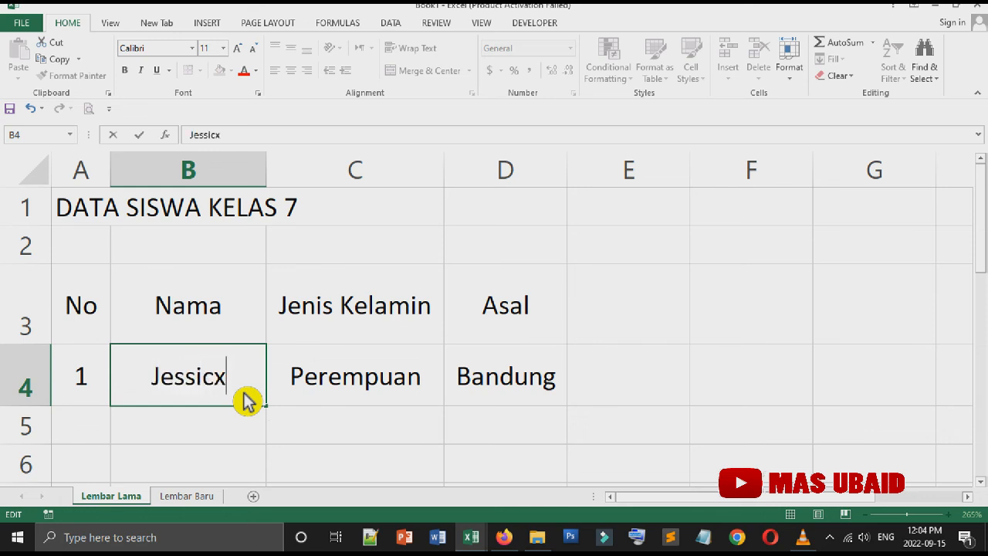
key(BackSpace)
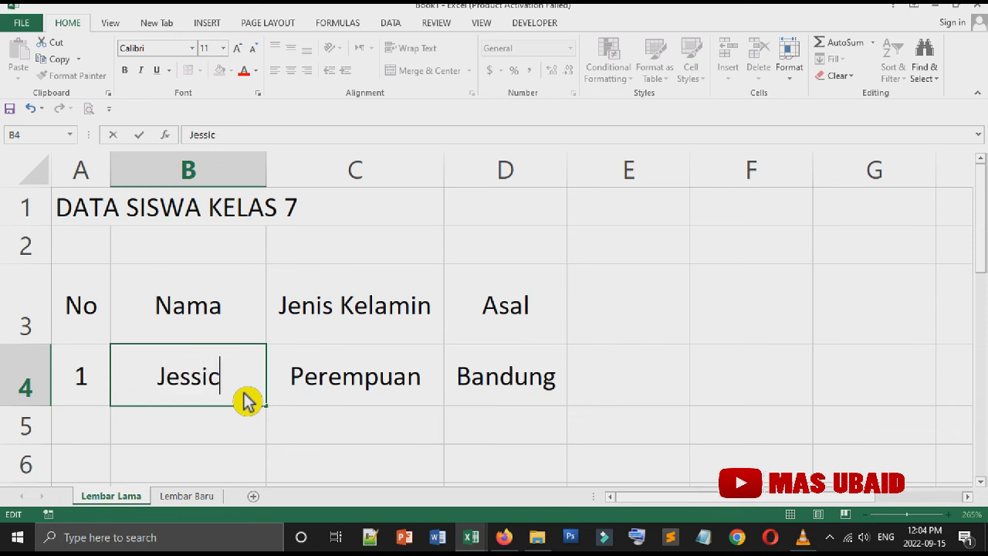
text(a)
key(Return)
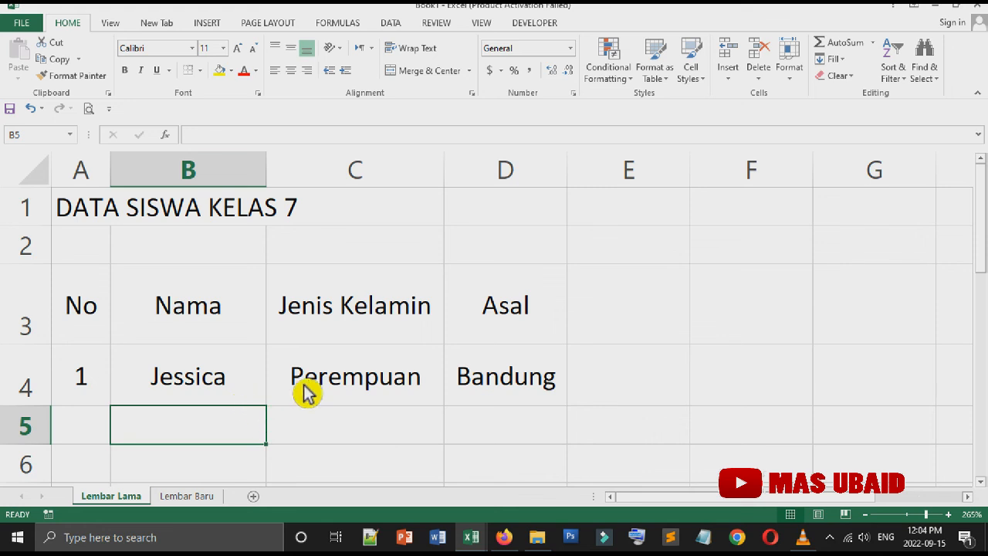
click(564, 262)
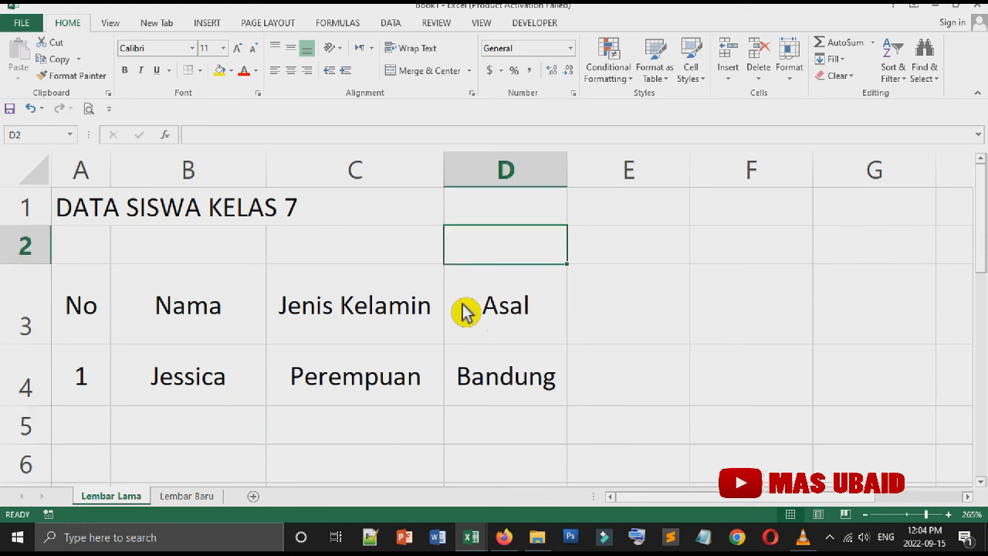
click(55, 260)
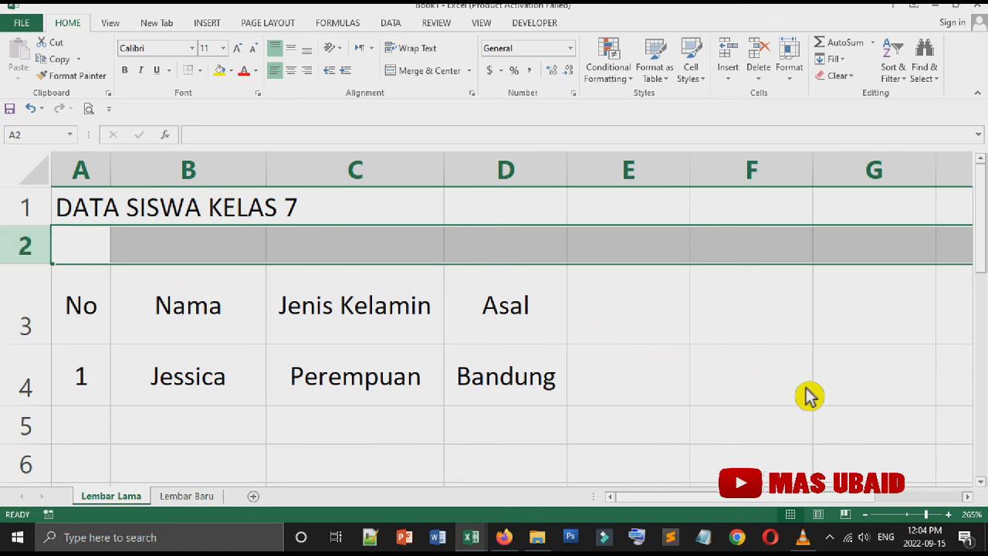
click(803, 537)
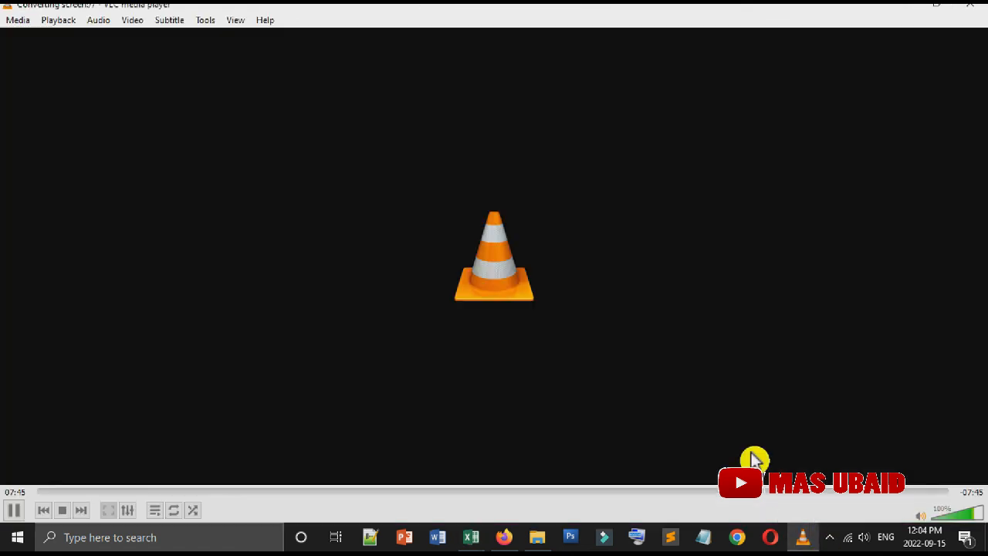